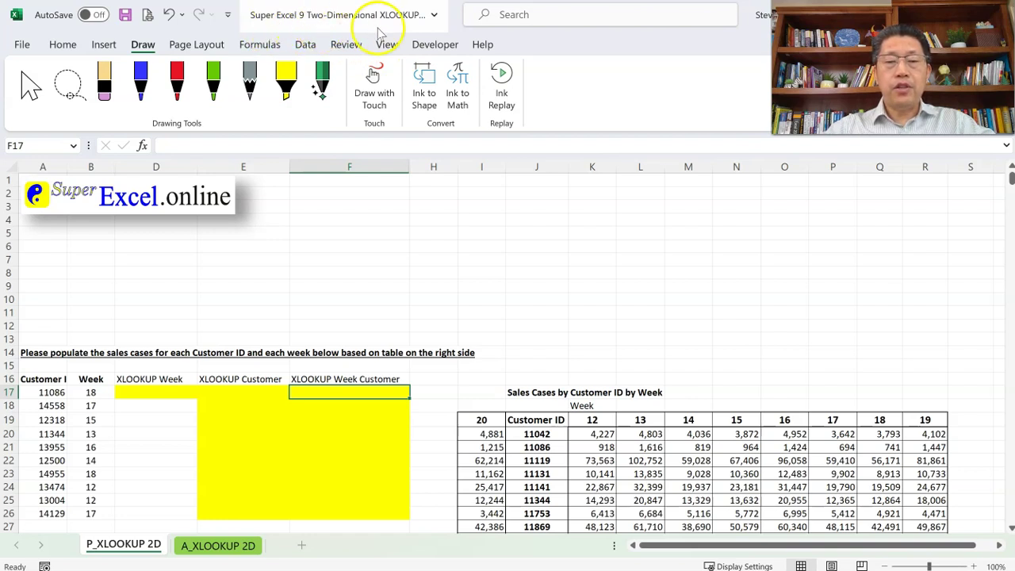
Examine the Sales Cases by Customer ID by Week table, including its customer ID column, week headers and last row.
click(544, 326)
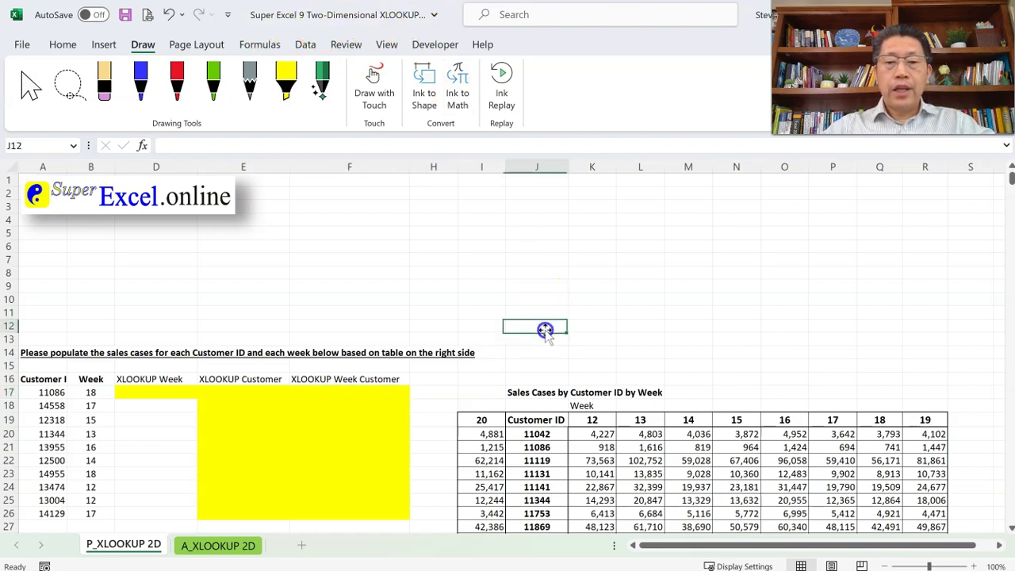
scroll(546, 334, down, 3)
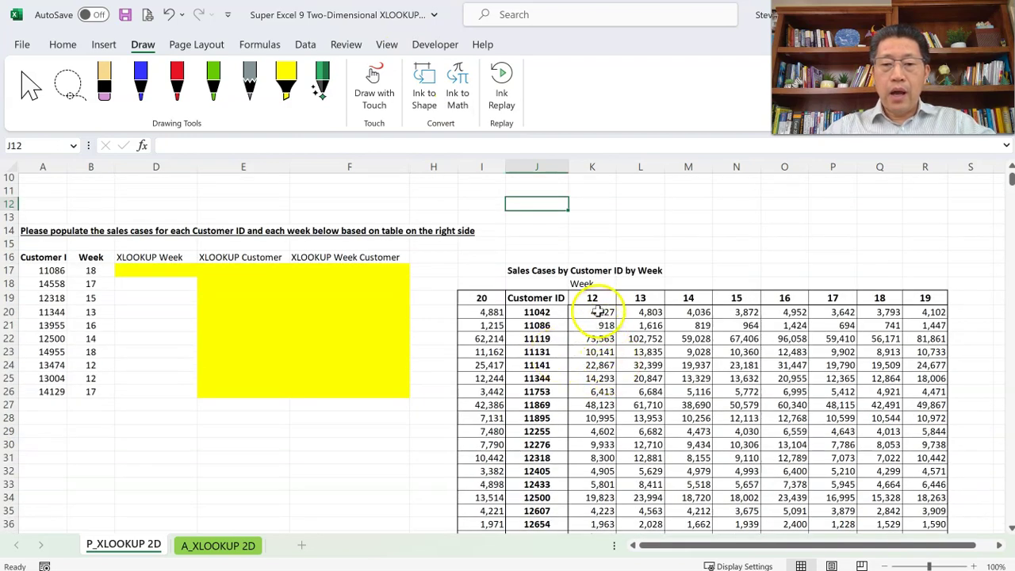
drag(484, 311, 897, 463)
drag(537, 313, 538, 505)
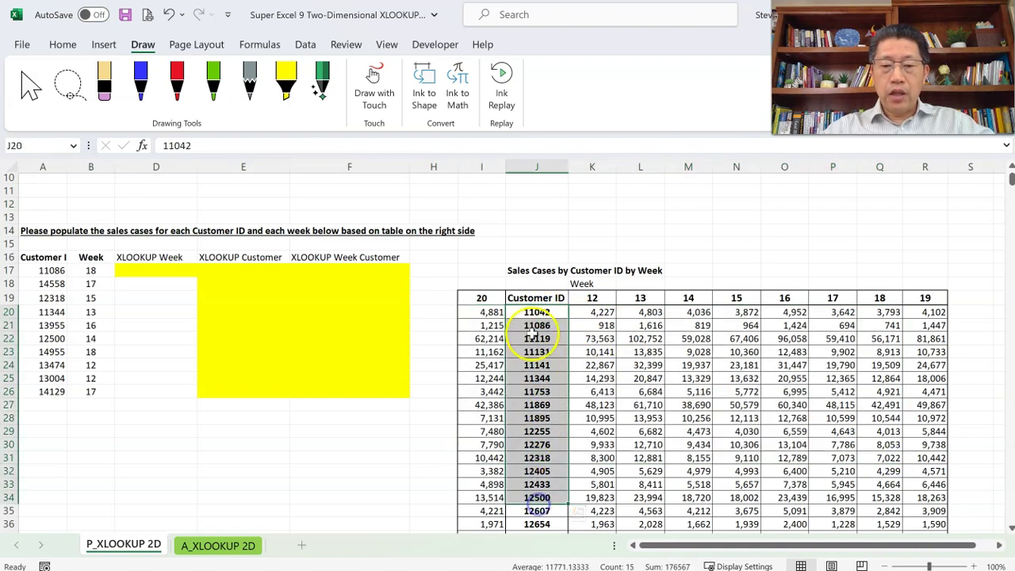
click(481, 297)
drag(517, 297, 918, 296)
key(ctrl+Down)
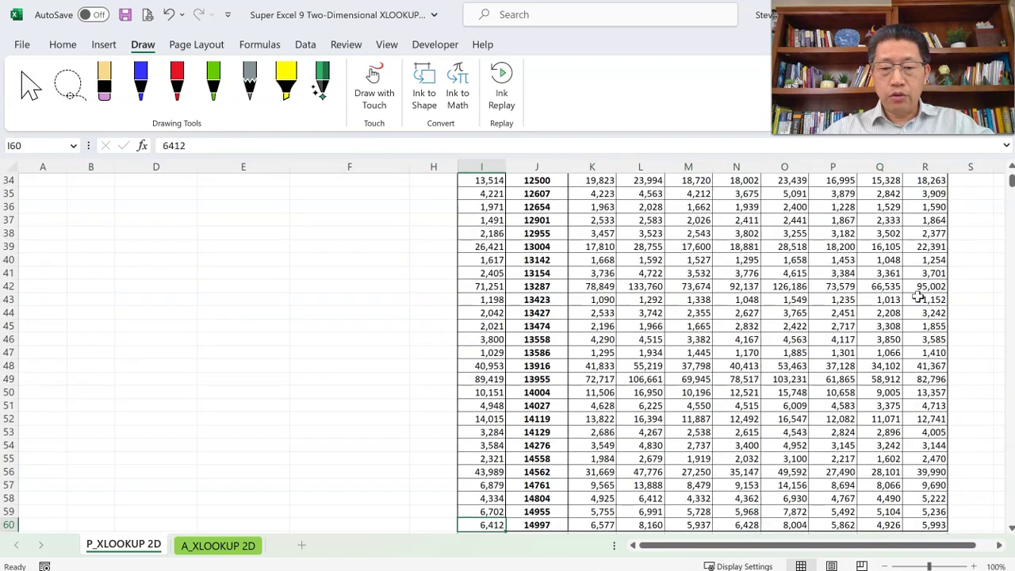
key(ctrl+Up)
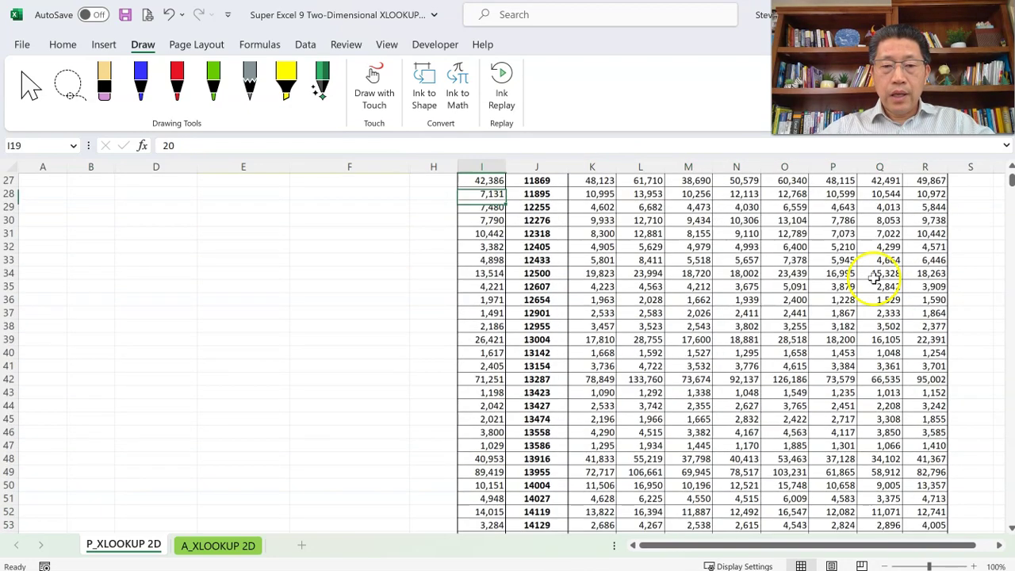
key(ctrl+Up)
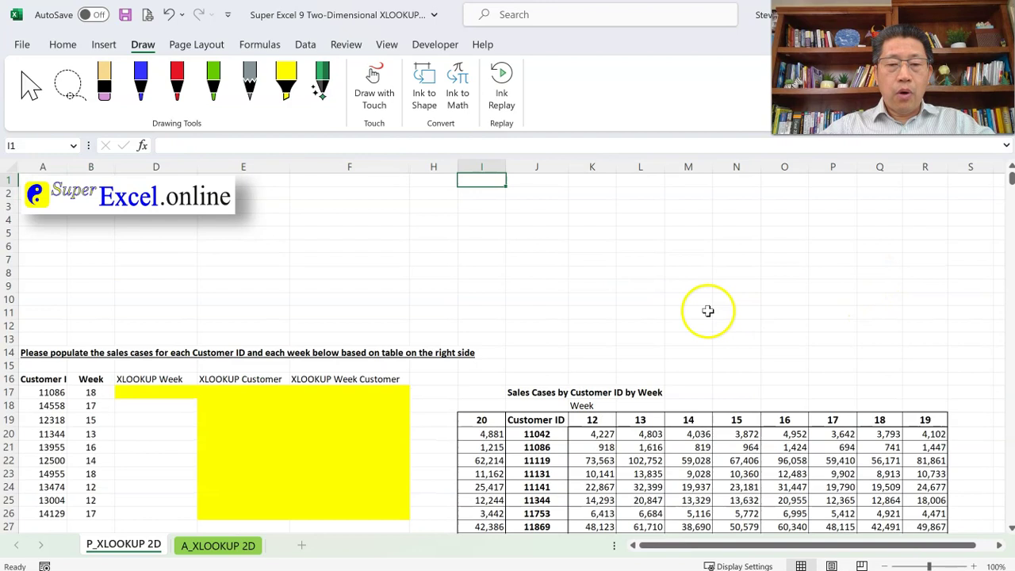
scroll(695, 311, down, 3)
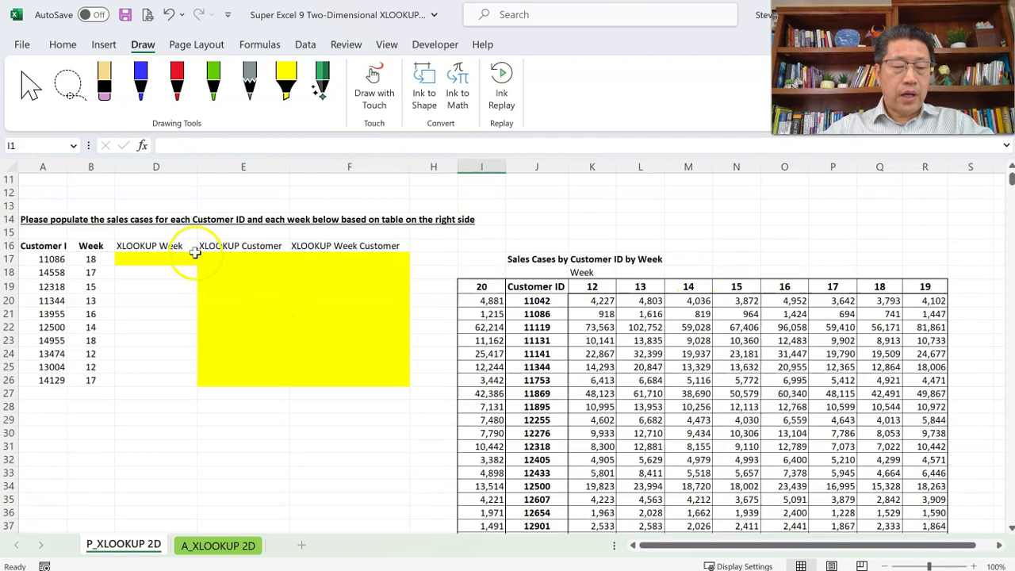
Compare the customer ID and week in row 17 with the sales table's customer ID column and week header row.
click(39, 260)
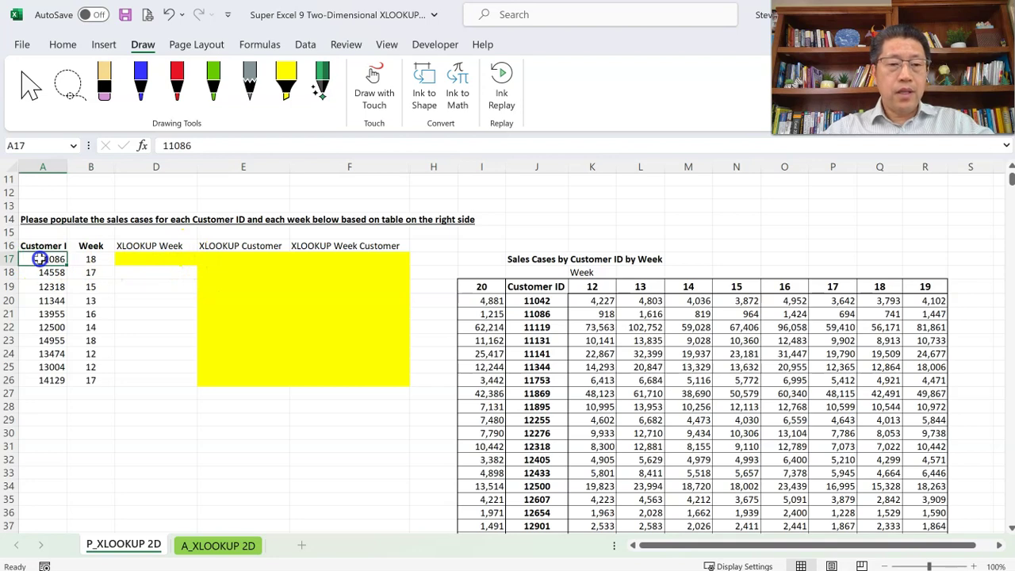
drag(44, 265, 96, 258)
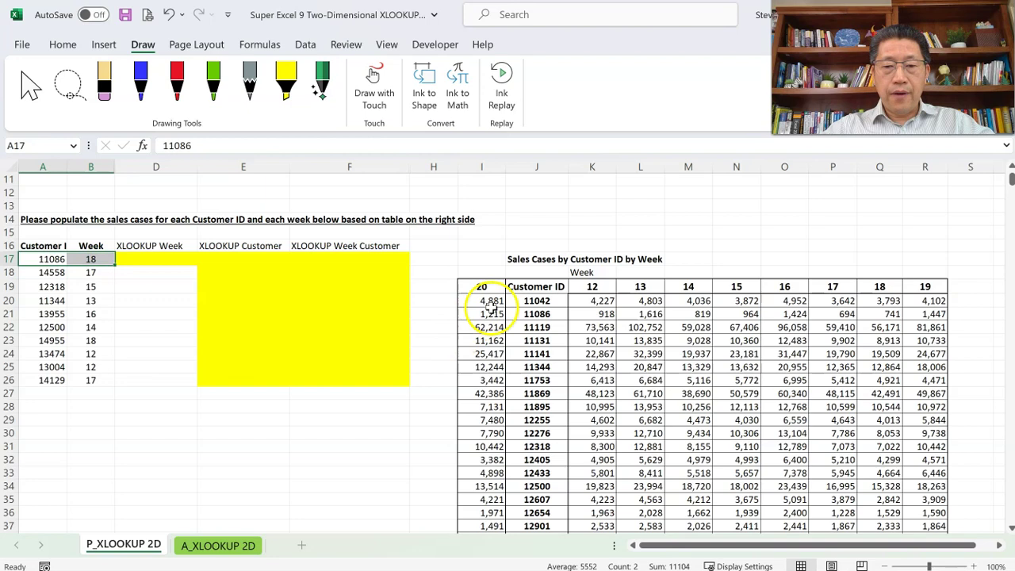
drag(536, 302, 538, 526)
click(95, 259)
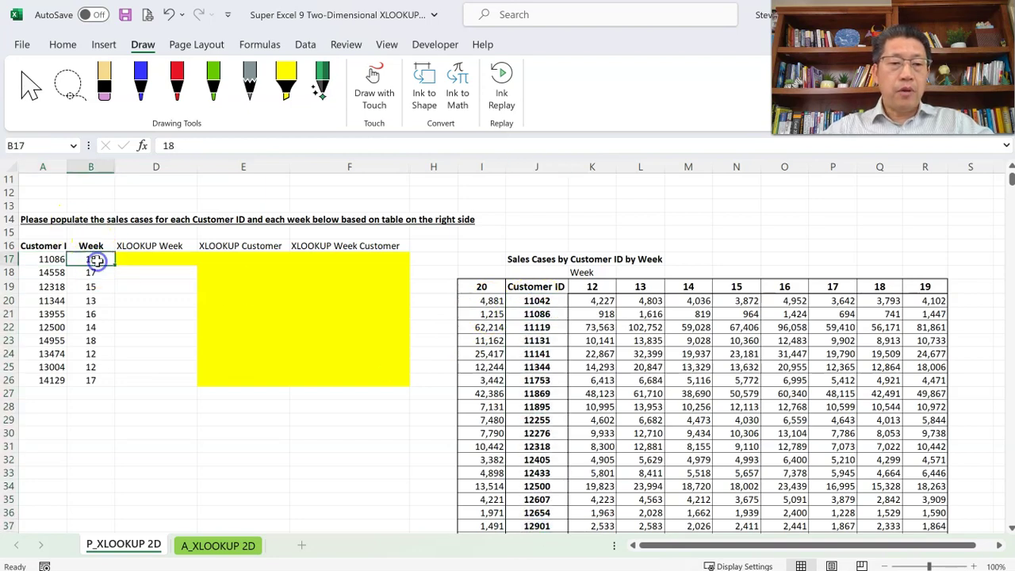
drag(482, 287, 932, 284)
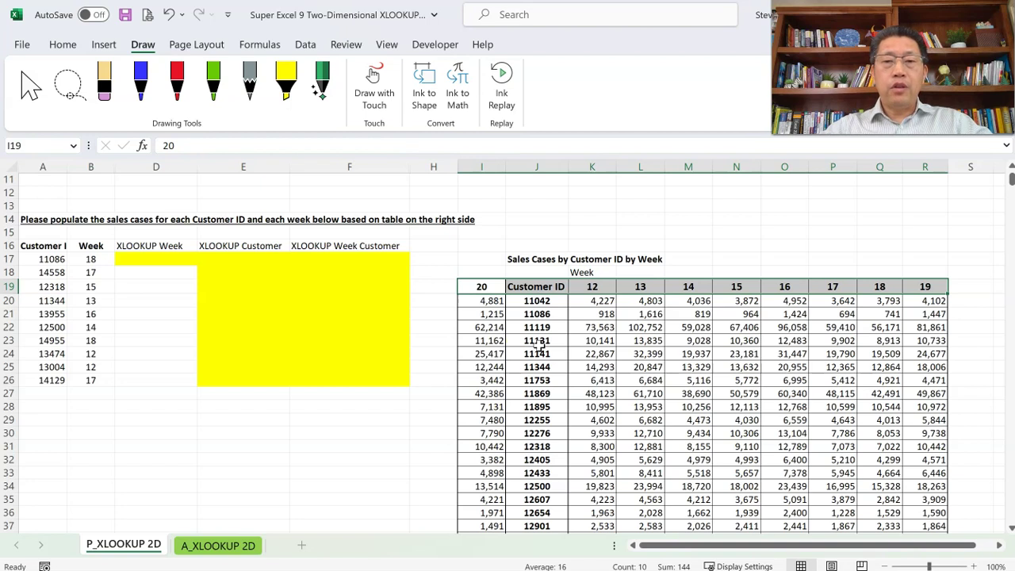
drag(537, 301, 524, 504)
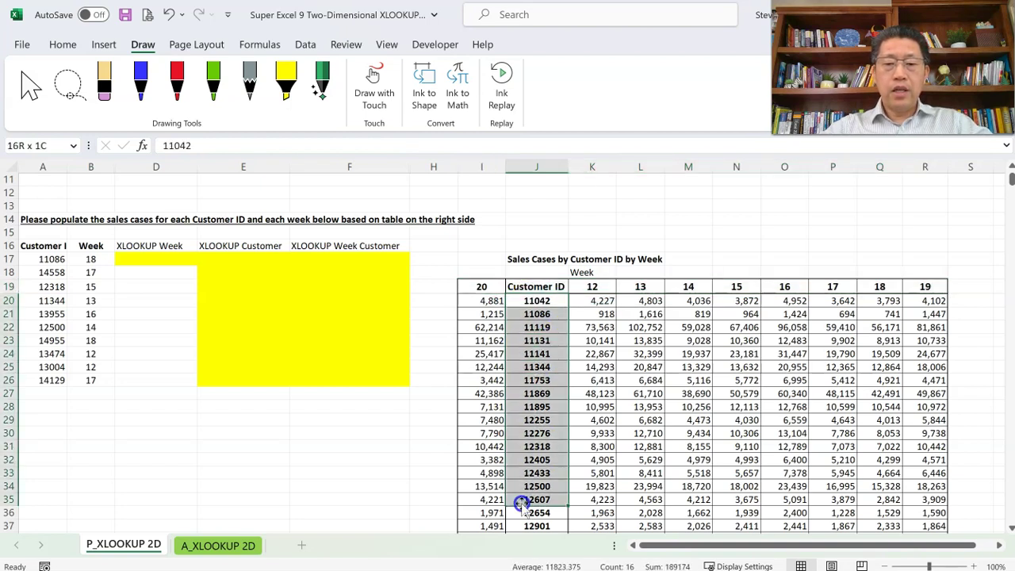
drag(478, 285, 925, 286)
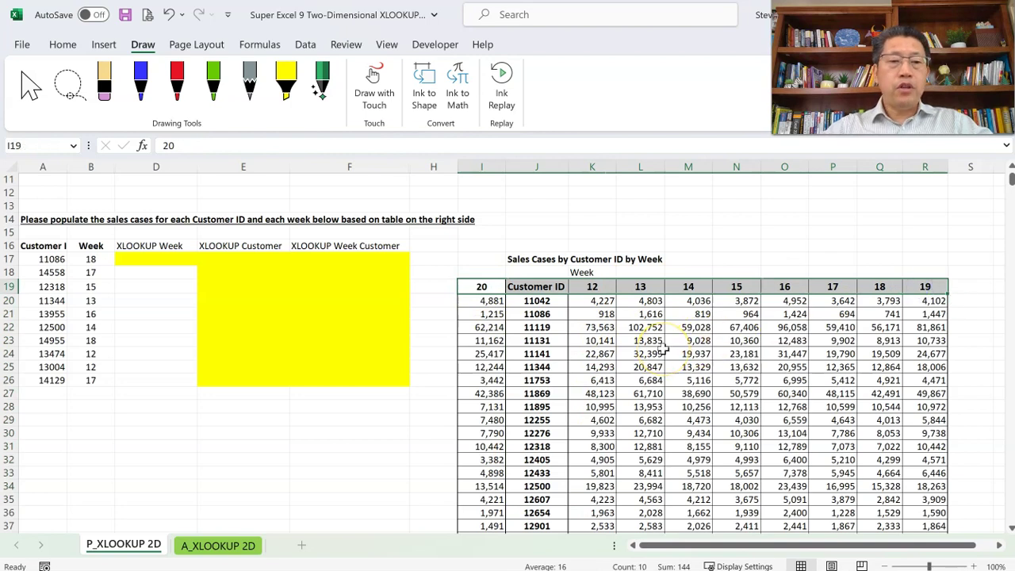
drag(523, 300, 519, 484)
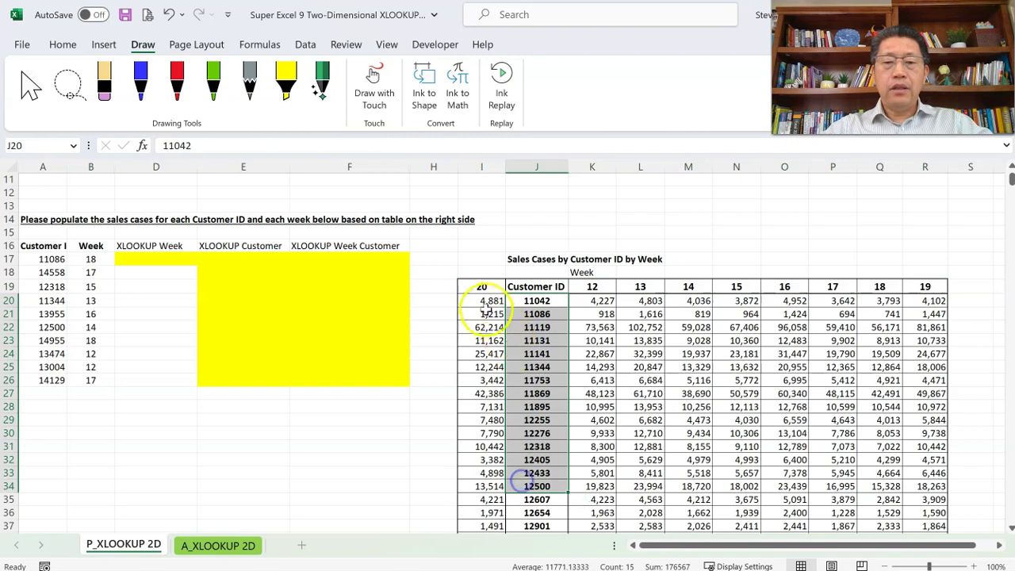
drag(483, 287, 885, 288)
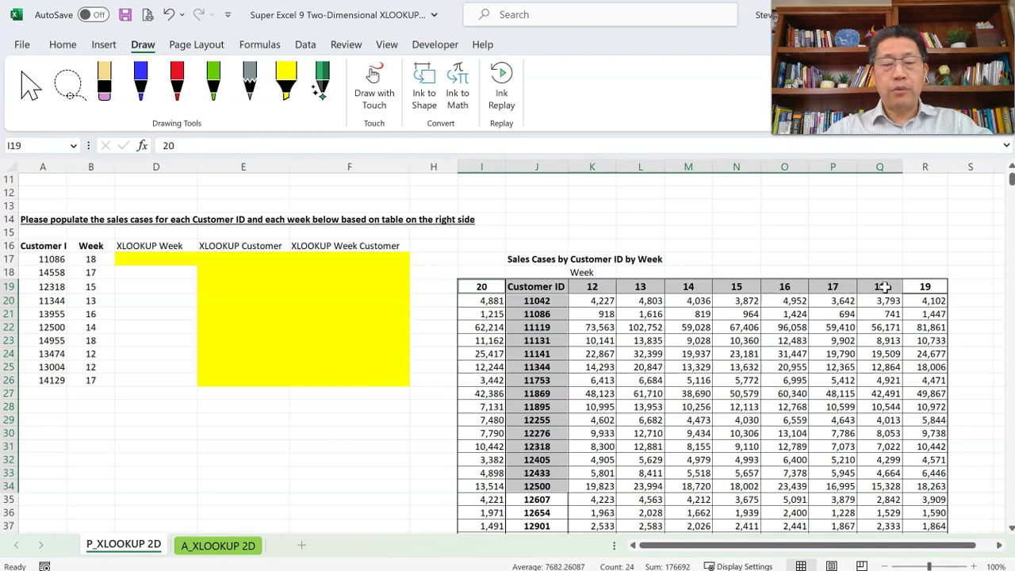
Review the lookup inputs in A17 and B17 against the sales figures in the table's week 18 column.
click(463, 261)
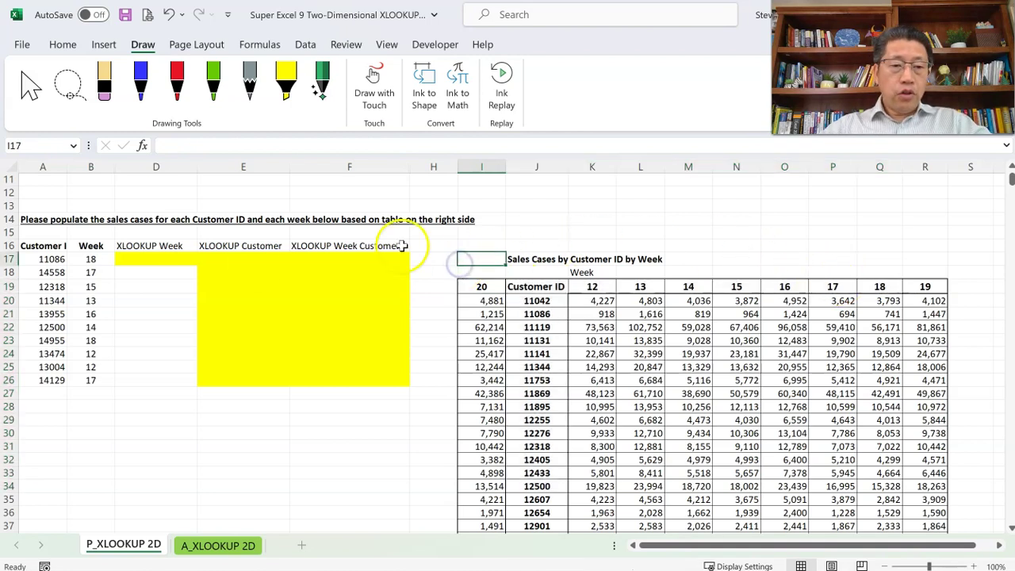
click(34, 259)
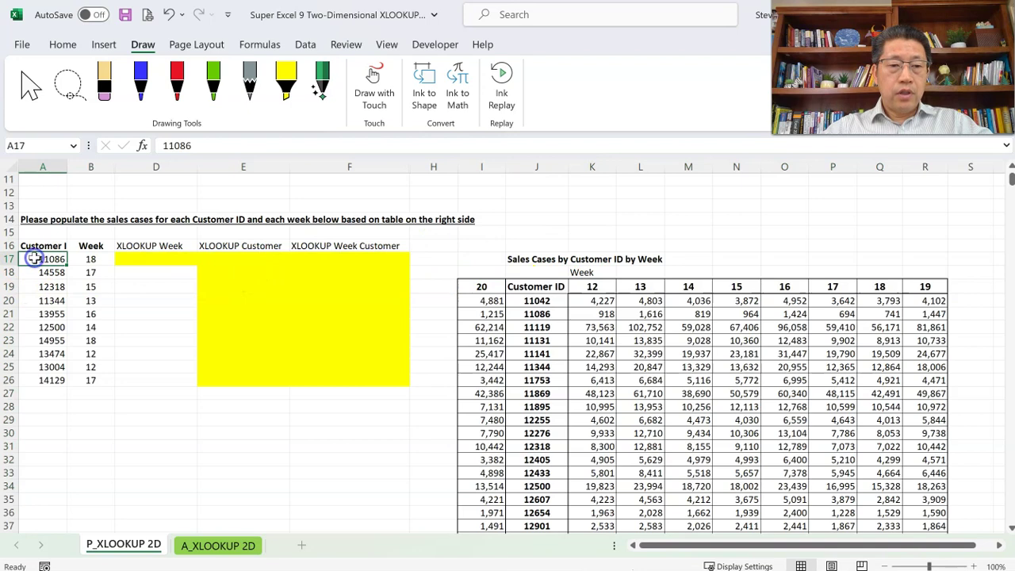
click(95, 259)
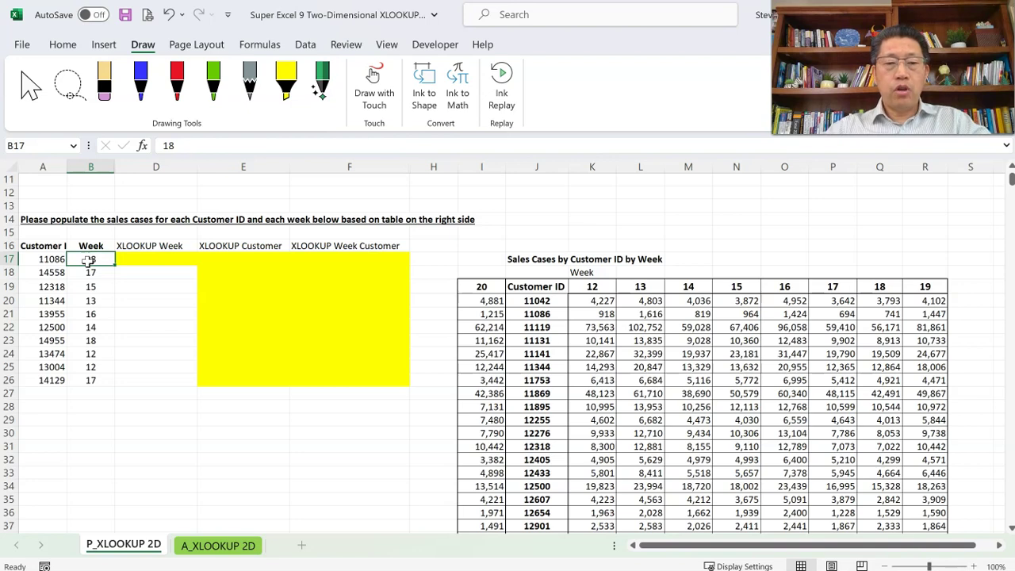
drag(881, 301, 884, 487)
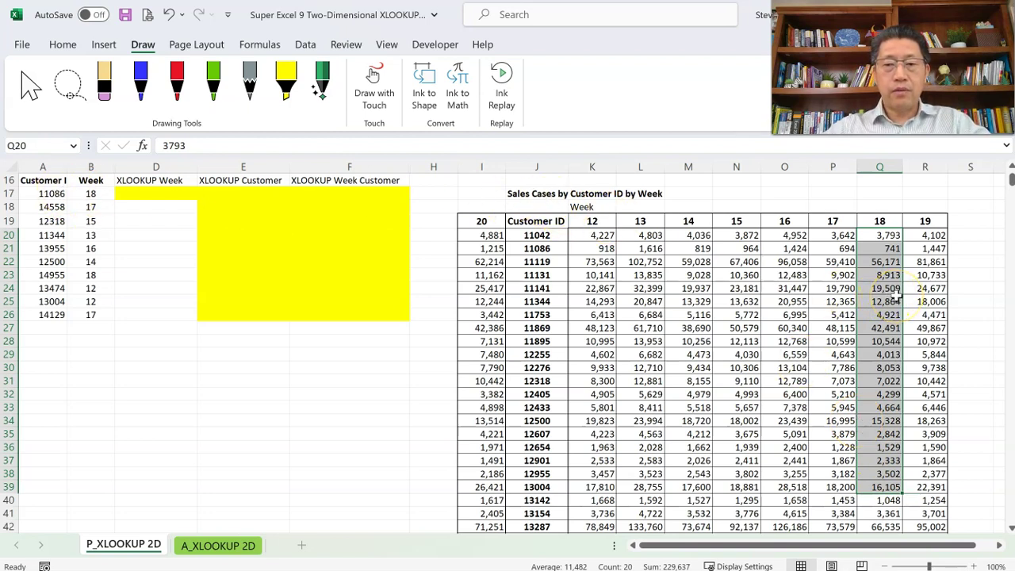
scroll(897, 293, up, 1)
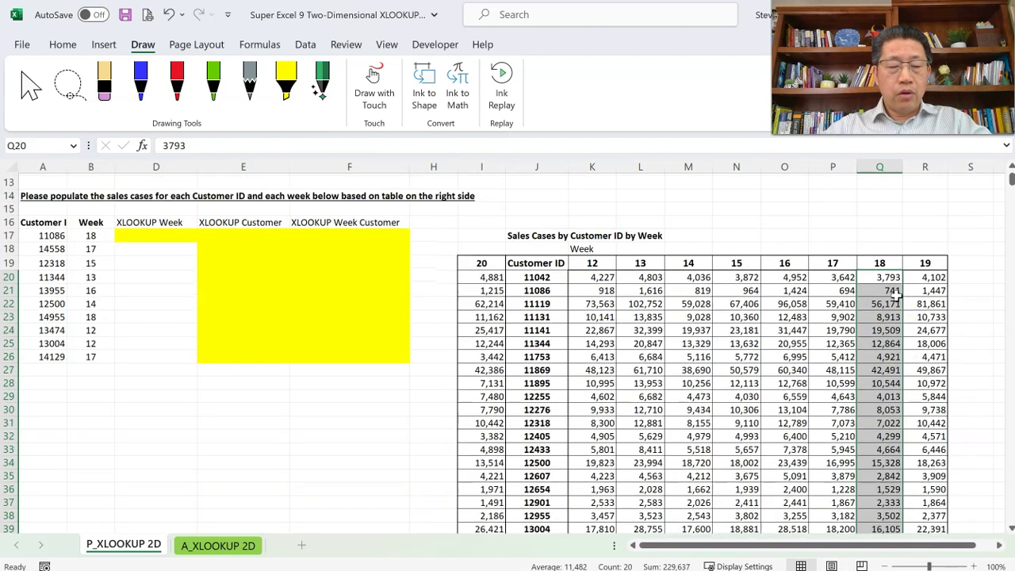
Examine the week headers in I19:R19, the sales rows beneath them and the week 18 column as lookup and return ranges.
click(173, 235)
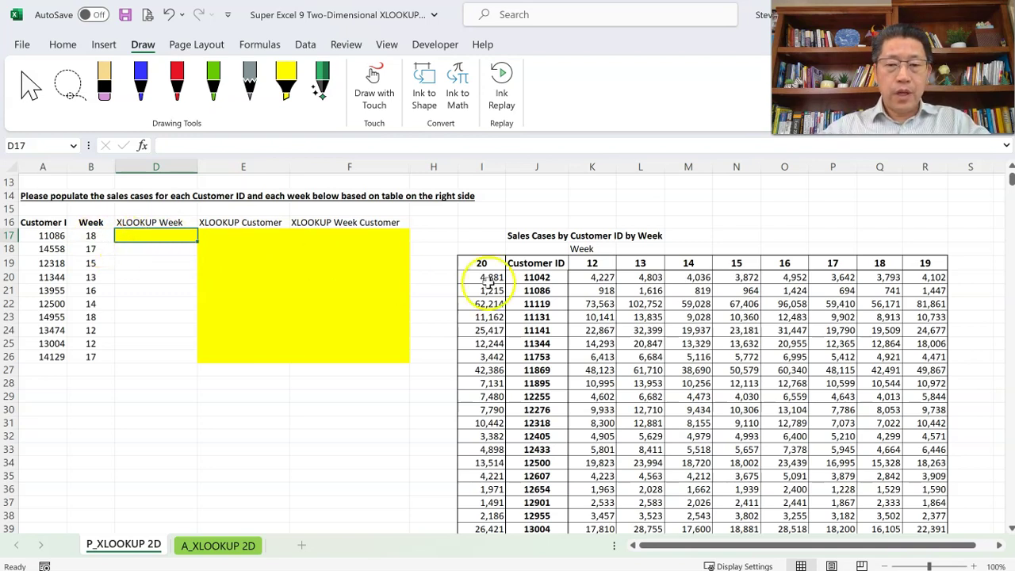
drag(484, 265, 935, 262)
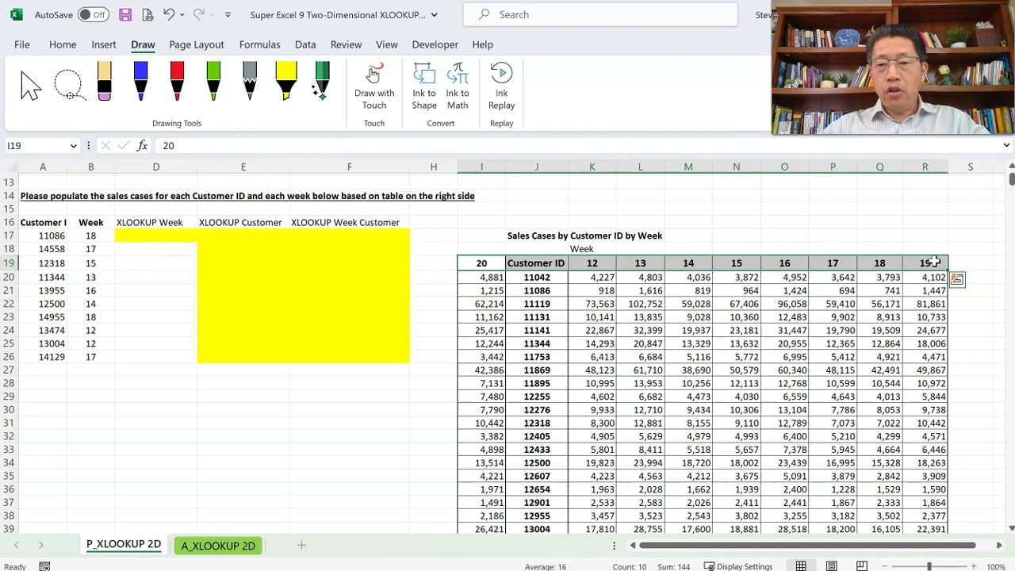
drag(482, 292, 920, 290)
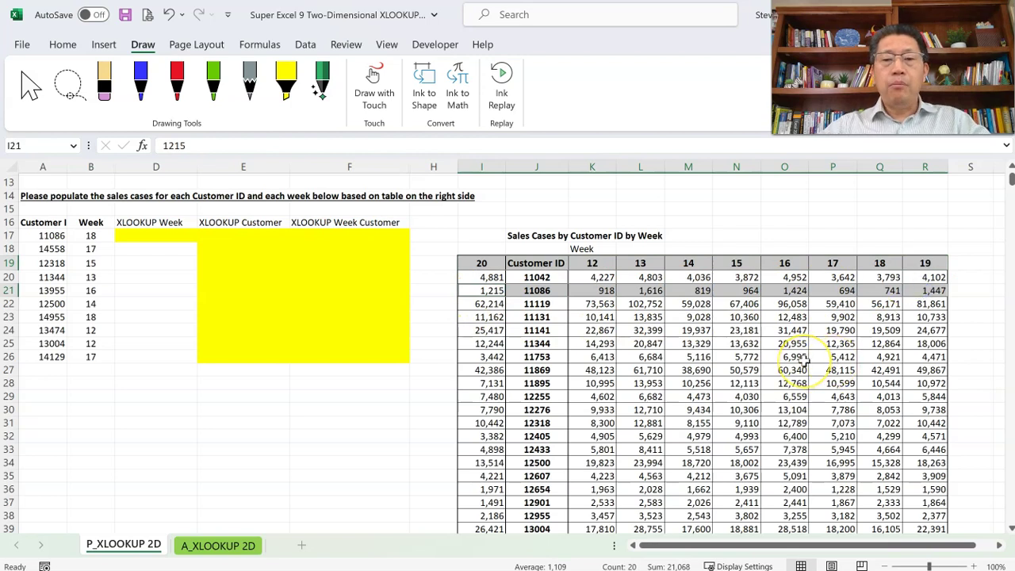
click(735, 344)
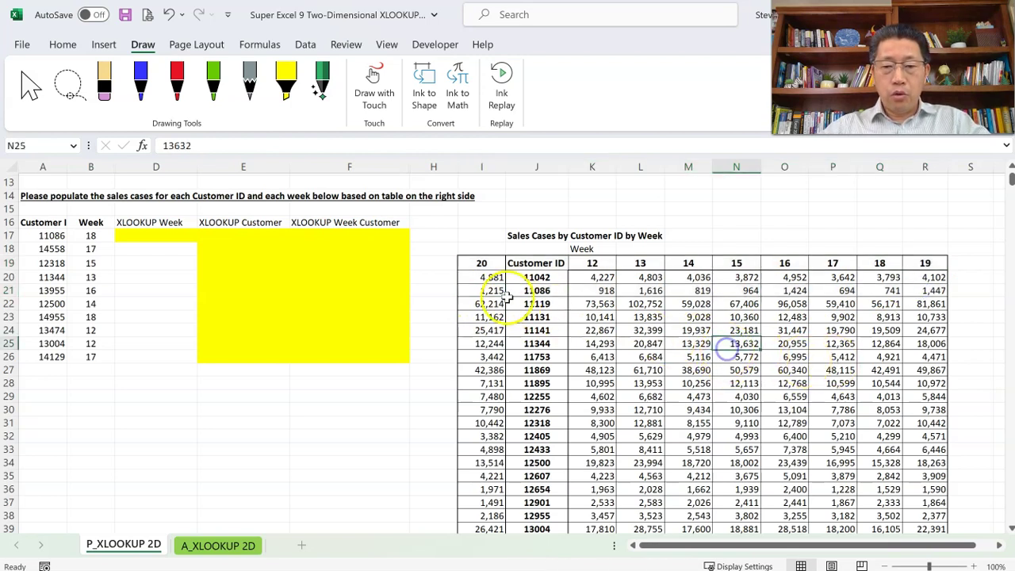
drag(487, 280, 918, 461)
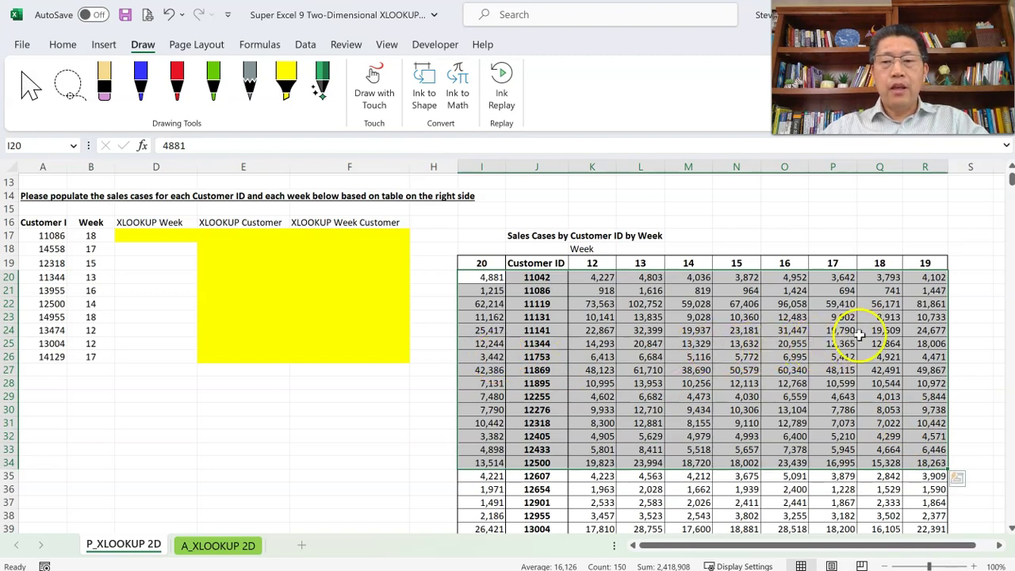
click(887, 262)
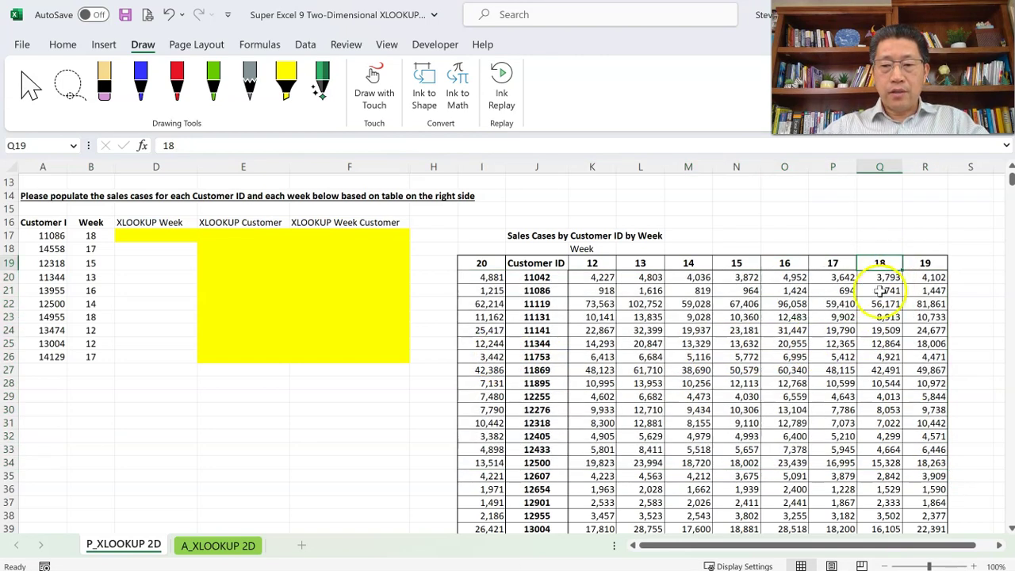
drag(889, 281, 883, 508)
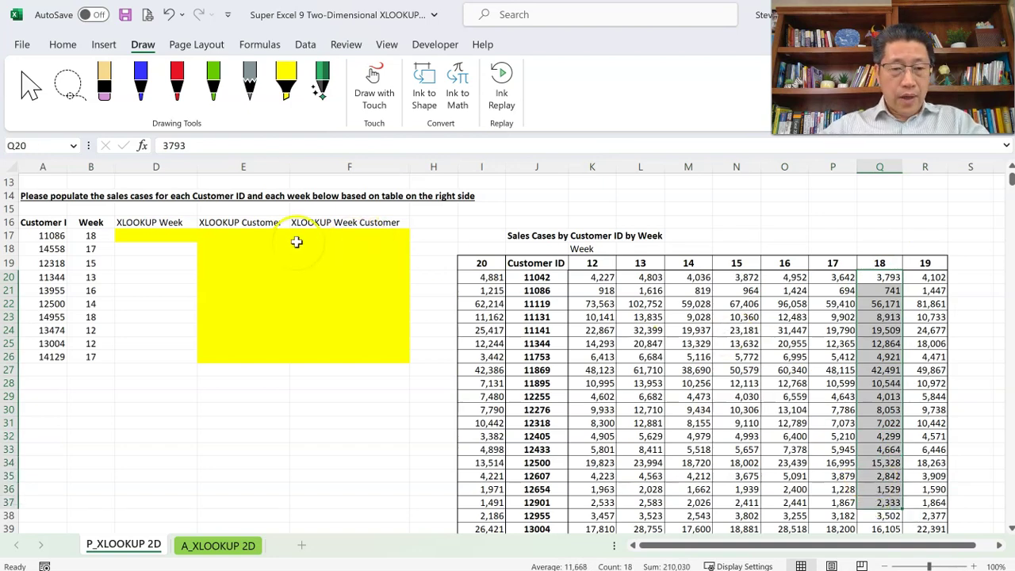
Start an XLOOKUP formula in D17 with the week in B17 as the lookup value.
click(162, 236)
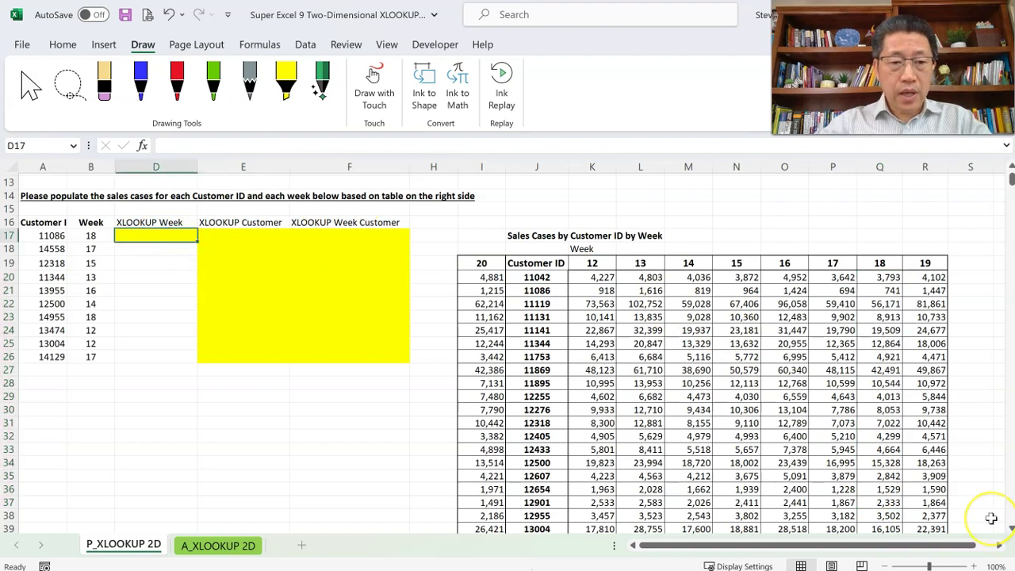
text(=xl)
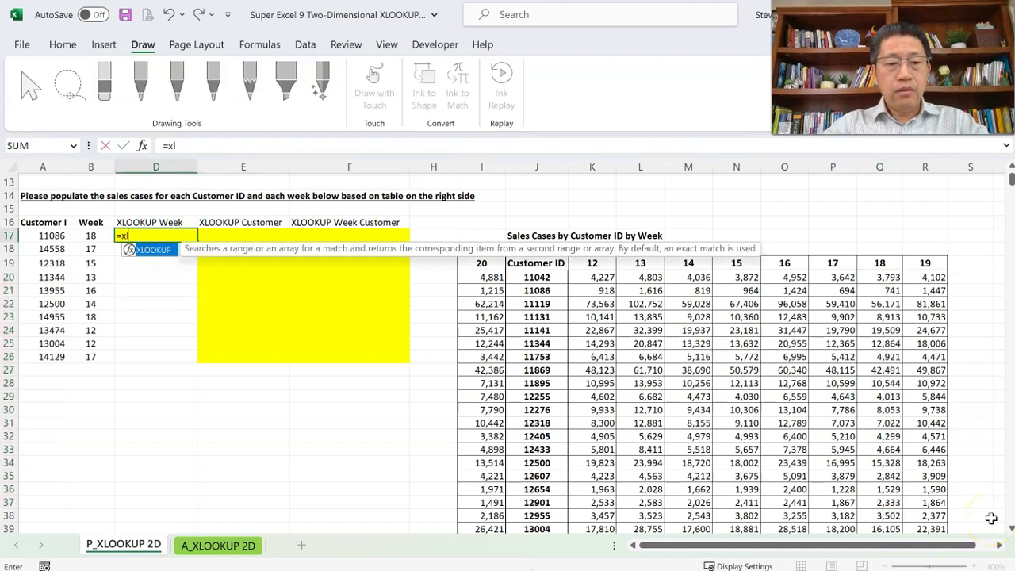
key(Tab)
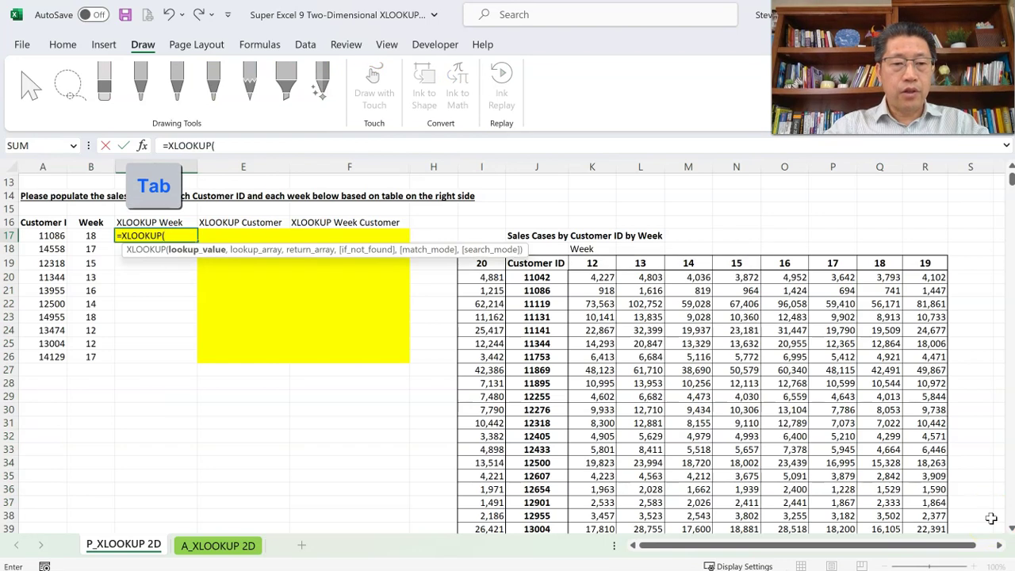
key(Left)
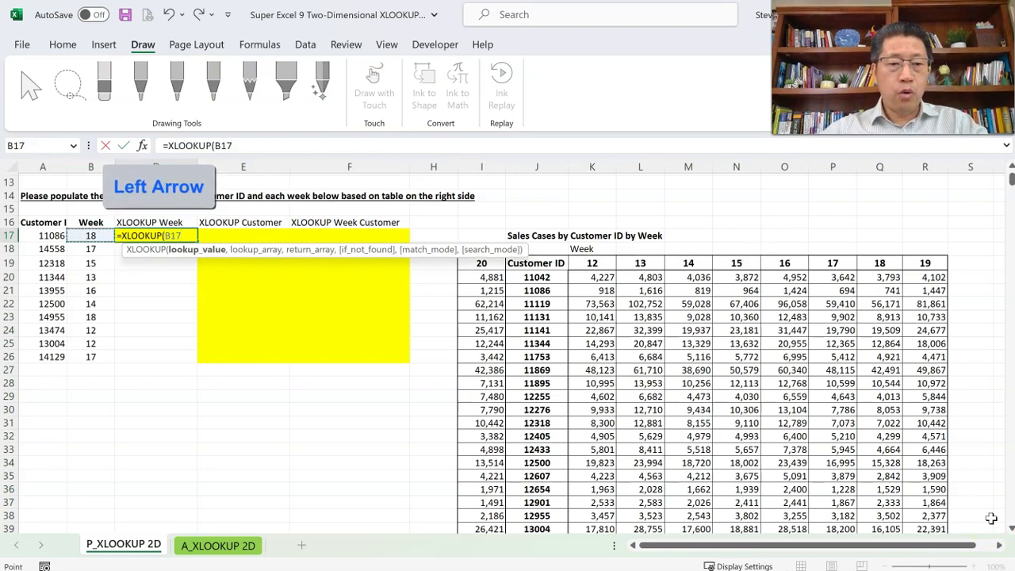
text(,)
Set the formula's lookup array to the week headers as the absolute range $I$19:$R$19 and proceed to the return array.
key(Right)
key(Right)
key(Right)
key(Right)
key(Down)
key(Down)
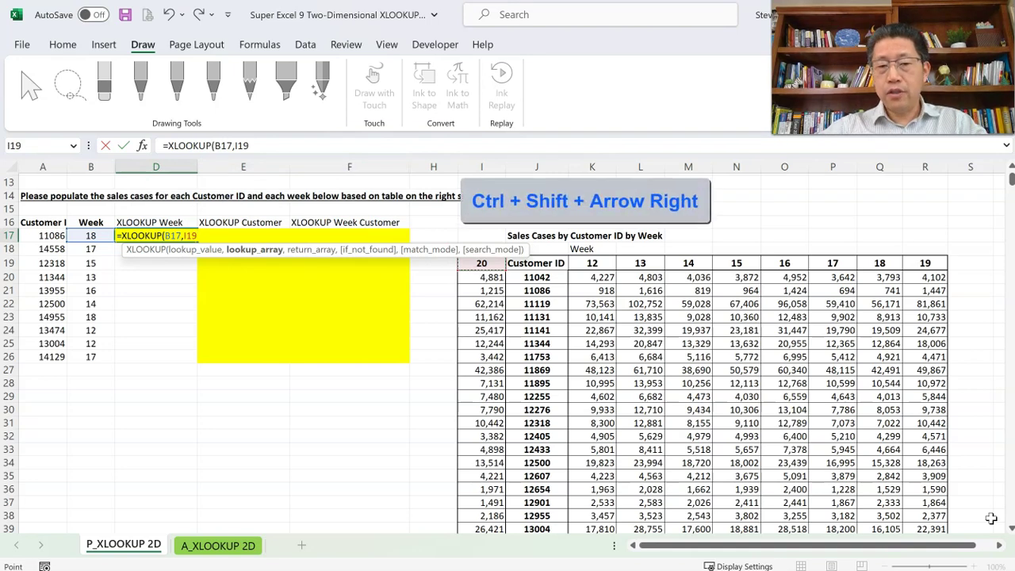
key(ctrl+shift+Right)
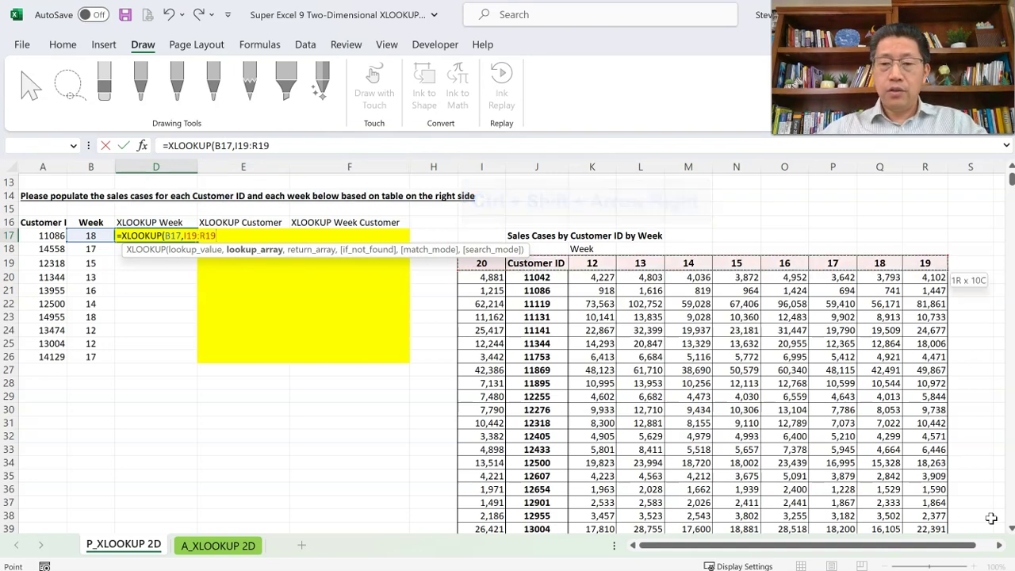
key(F4)
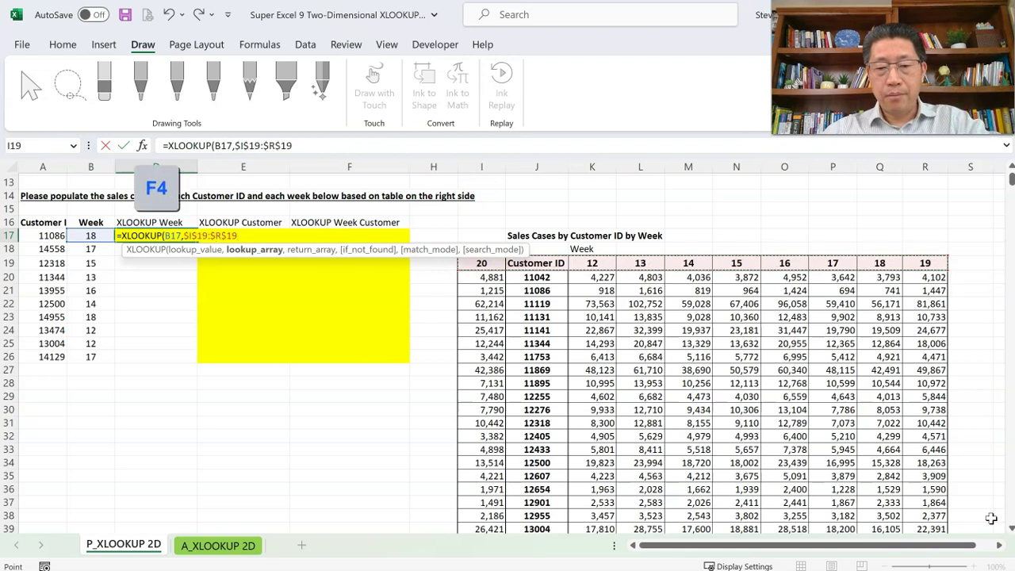
text(,)
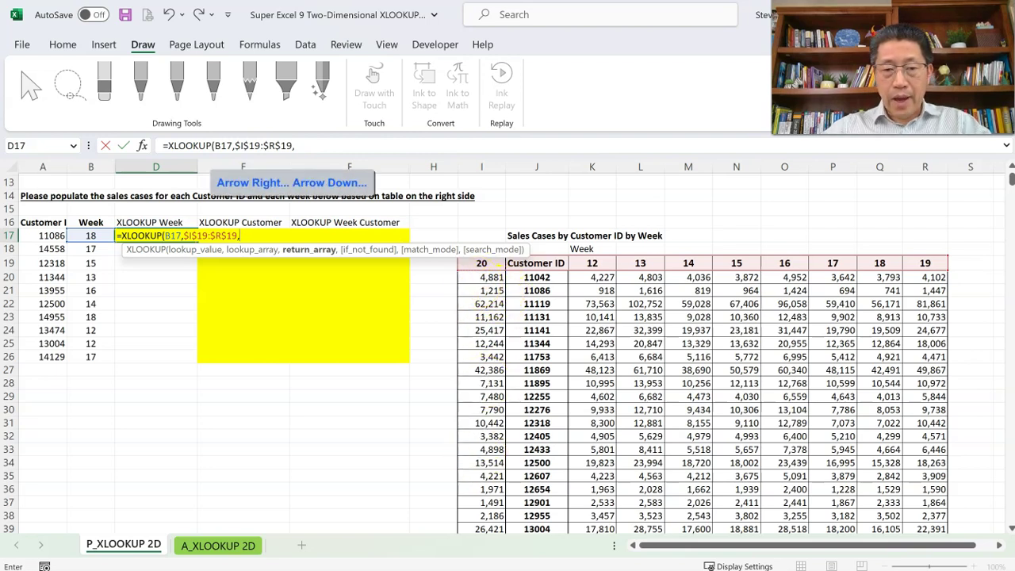
Set the return array in D17's XLOOKUP to the absolute range $I$20:$R$60 and complete the formula.
key(Right)
key(Right)
key(Right)
key(Right)
key(Down)
key(Down)
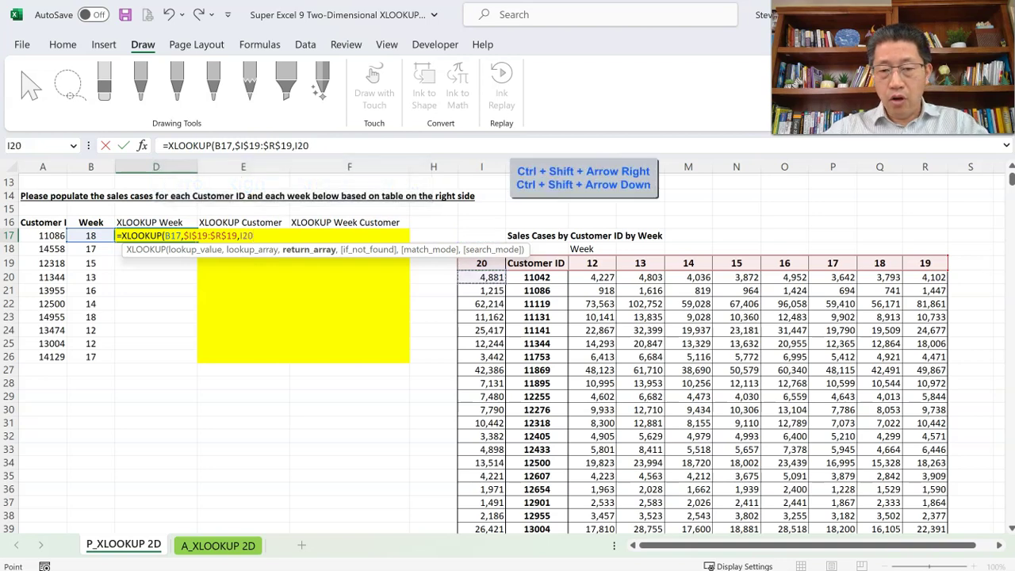
key(ctrl+shift+Right)
key(ctrl+shift+Down)
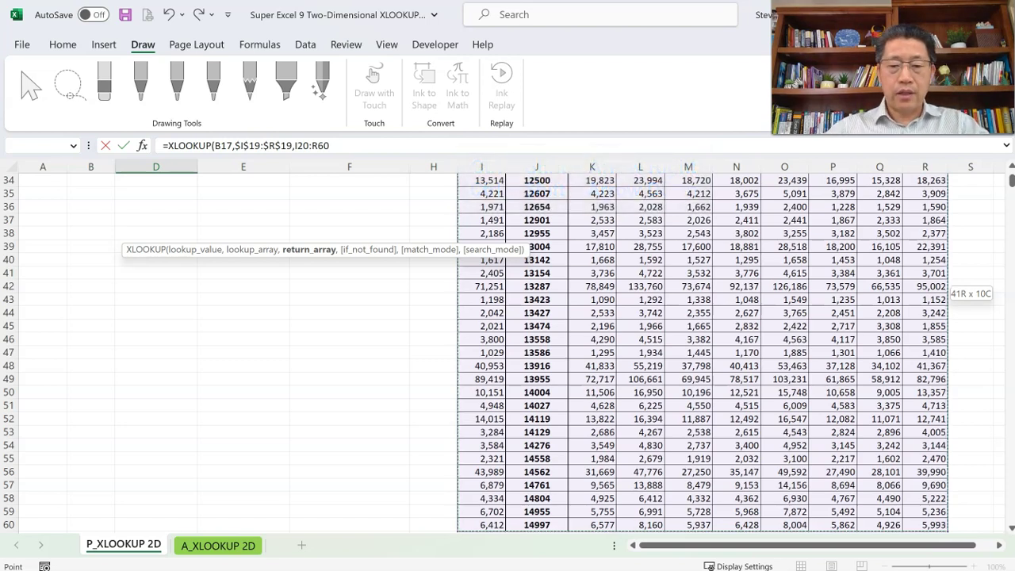
key(F4)
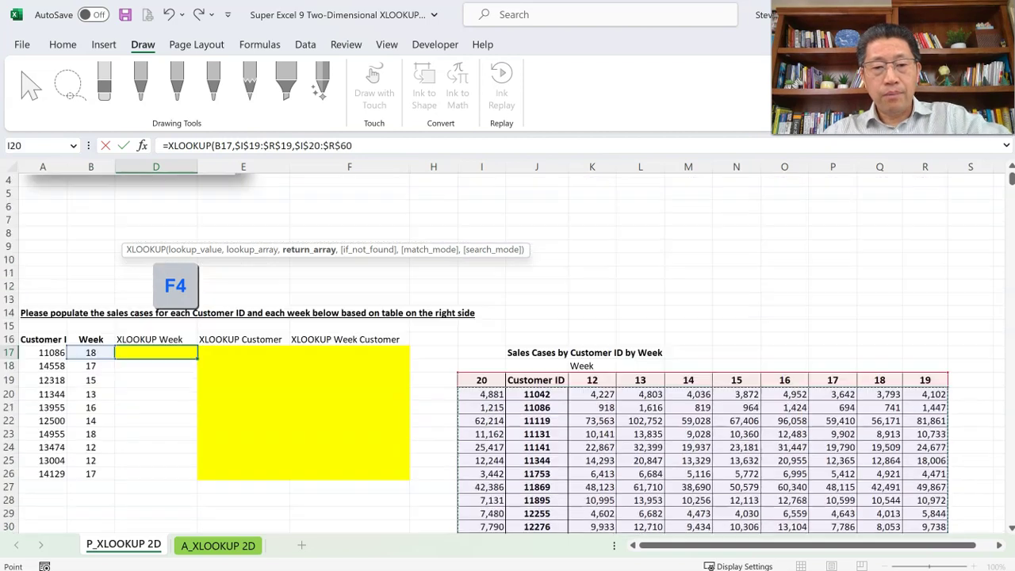
text())
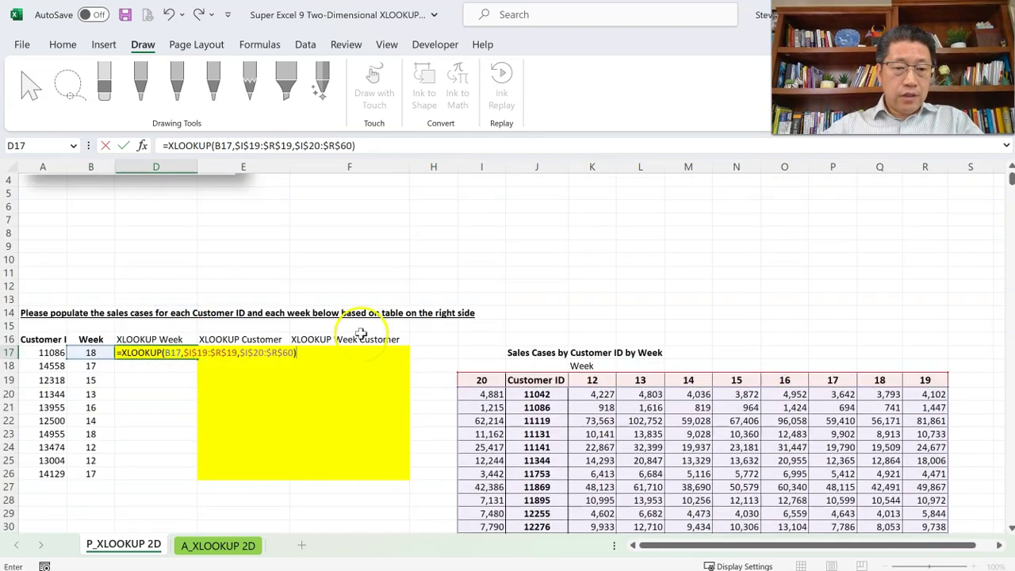
click(155, 367)
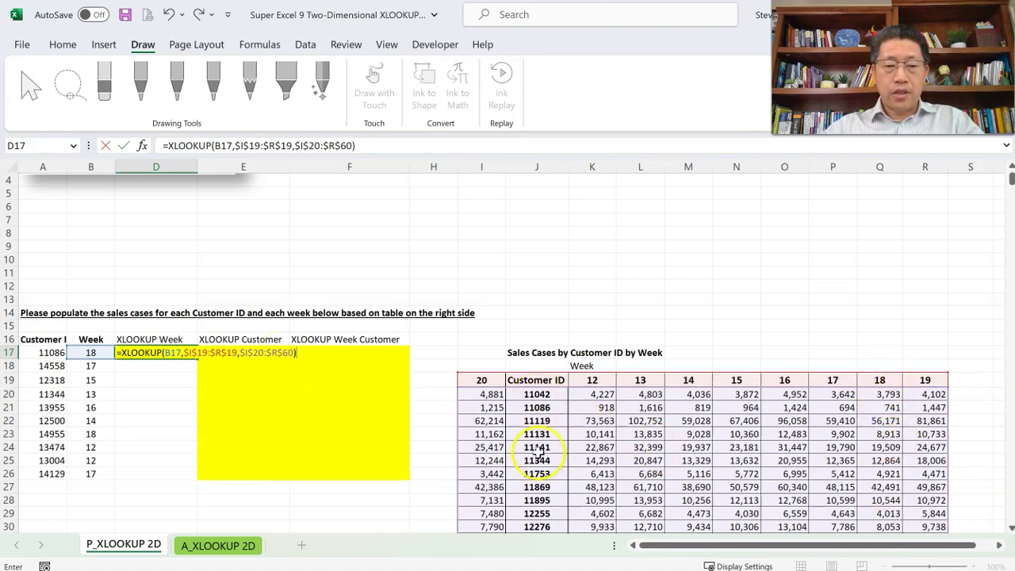
key(Return)
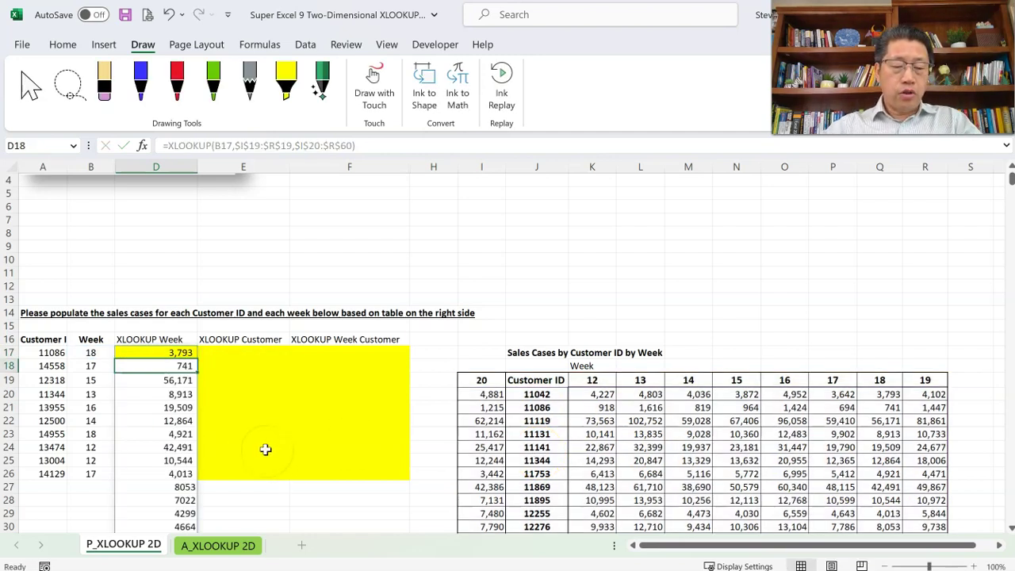
Compare the results spilled down column D with the full week 18 column of the sales table.
scroll(158, 386, down, 3)
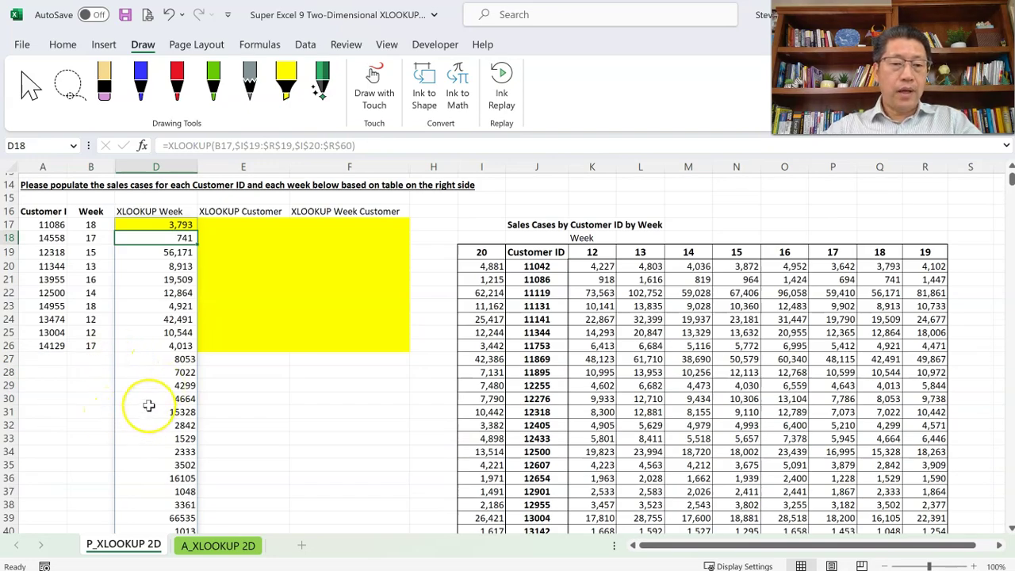
scroll(148, 405, down, 3)
scroll(148, 405, down, 3)
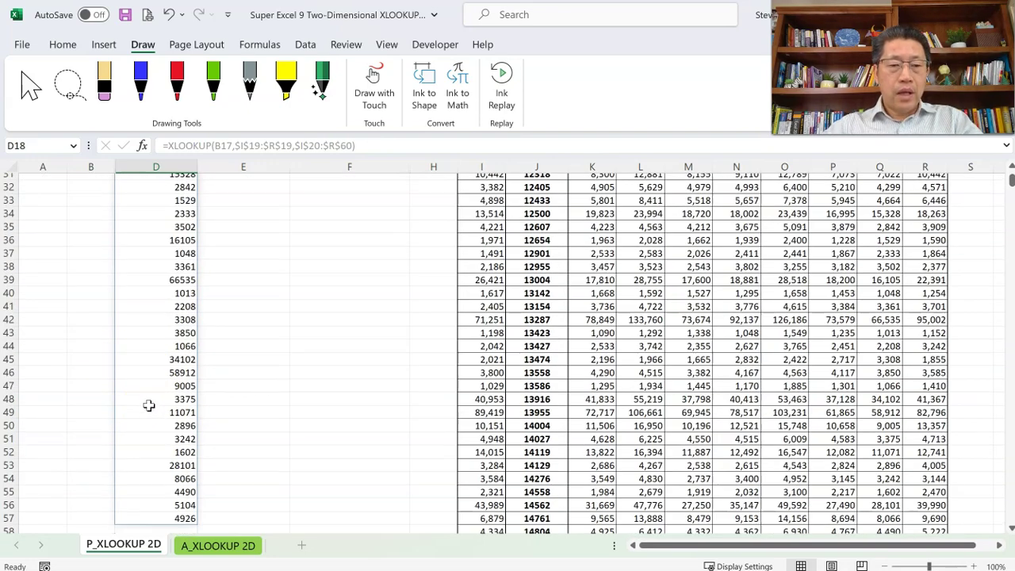
scroll(149, 405, up, 7)
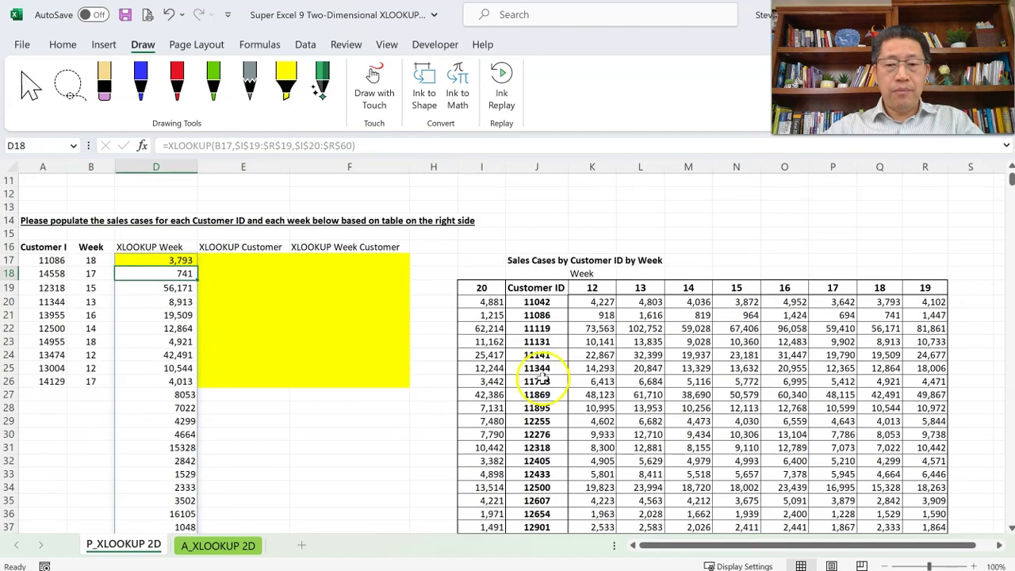
drag(889, 303, 889, 486)
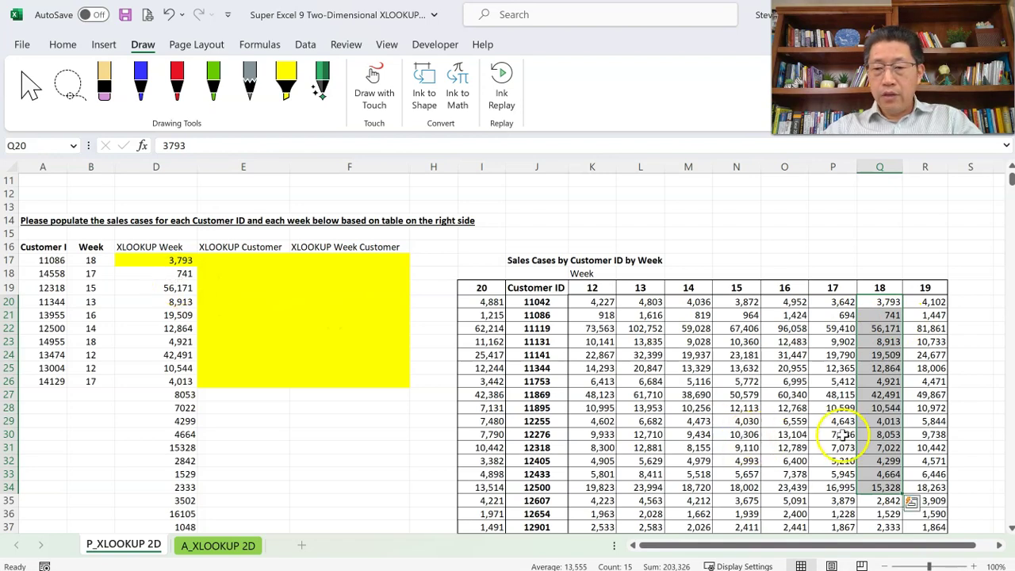
scroll(838, 425, down, 5)
scroll(837, 425, down, 5)
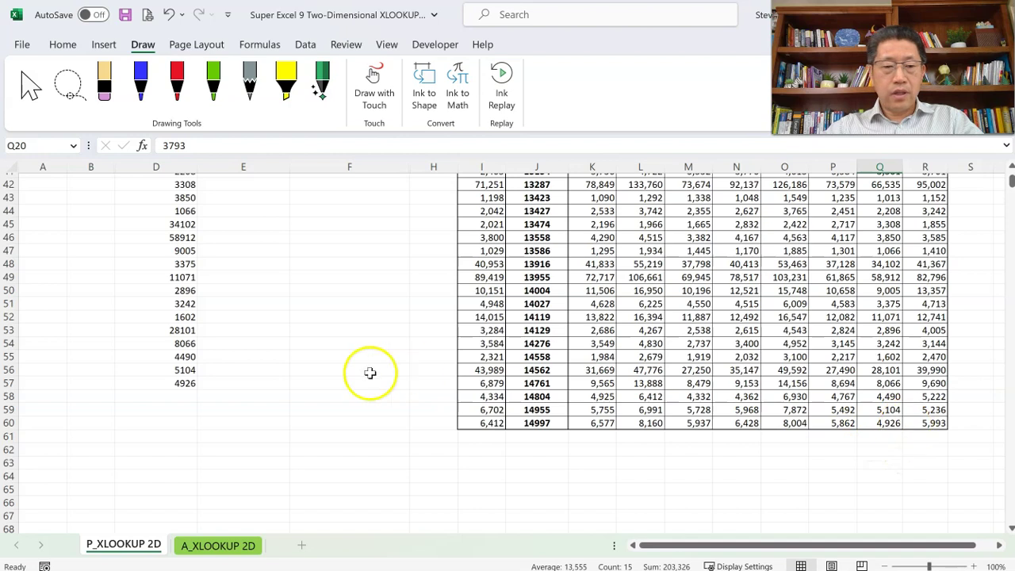
click(894, 424)
key(ctrl+shift+Up)
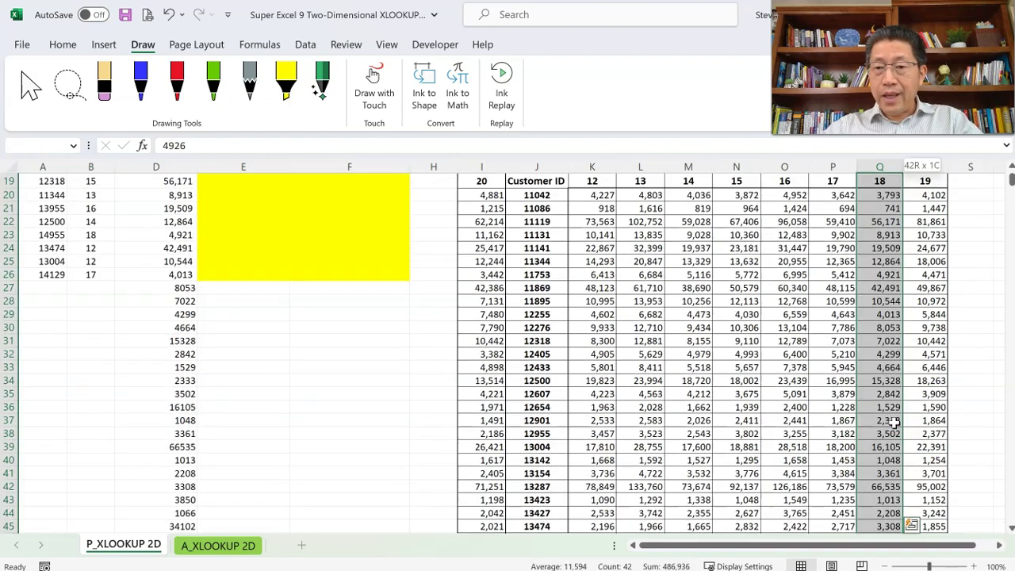
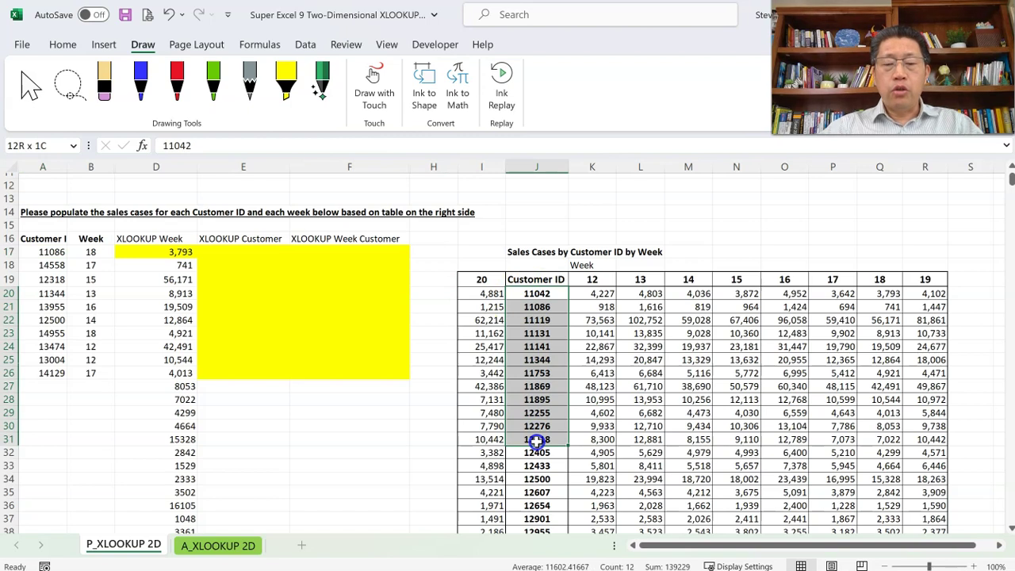
Review the spilled week results starting at D17 as the return array for a customer lookup.
drag(177, 253, 173, 403)
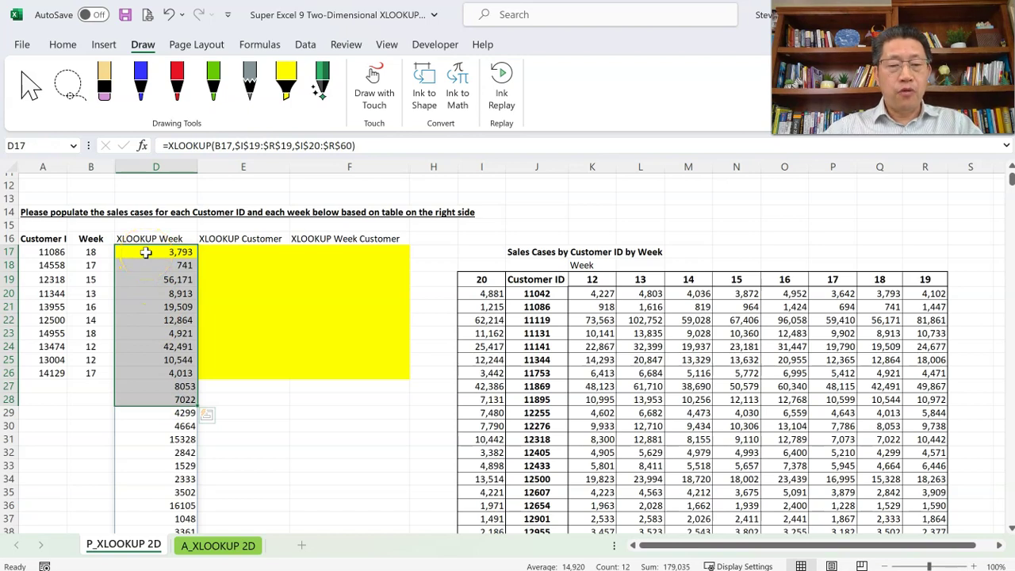
drag(146, 252, 145, 406)
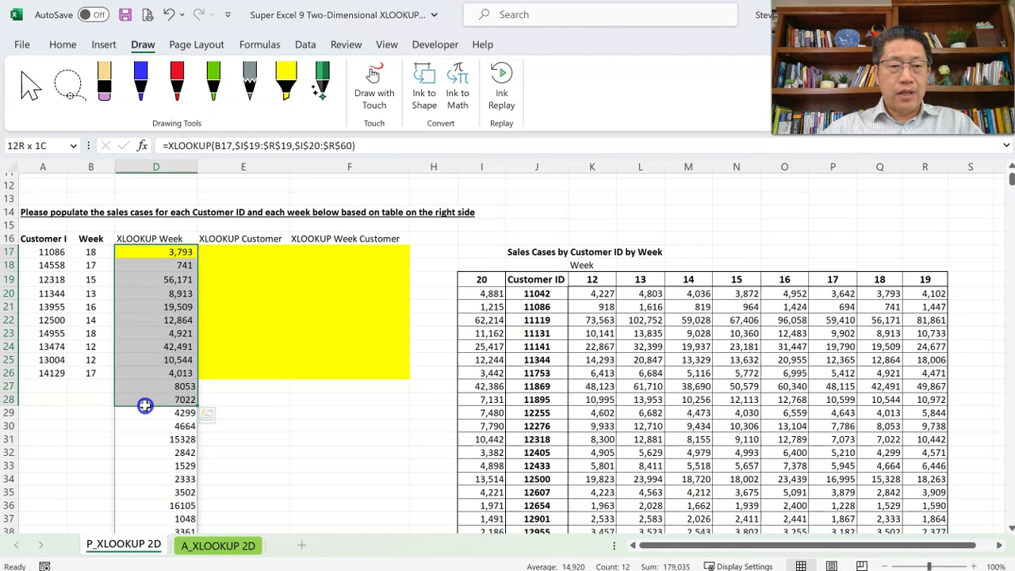
drag(145, 406, 145, 405)
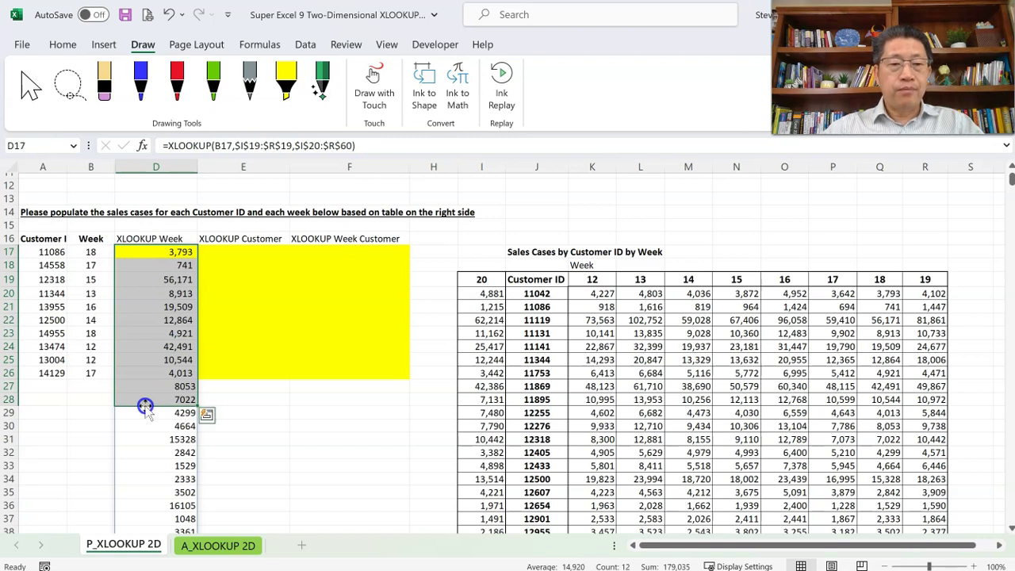
Start an XLOOKUP formula in E17 with the customer ID in A17 as the lookup value.
click(249, 251)
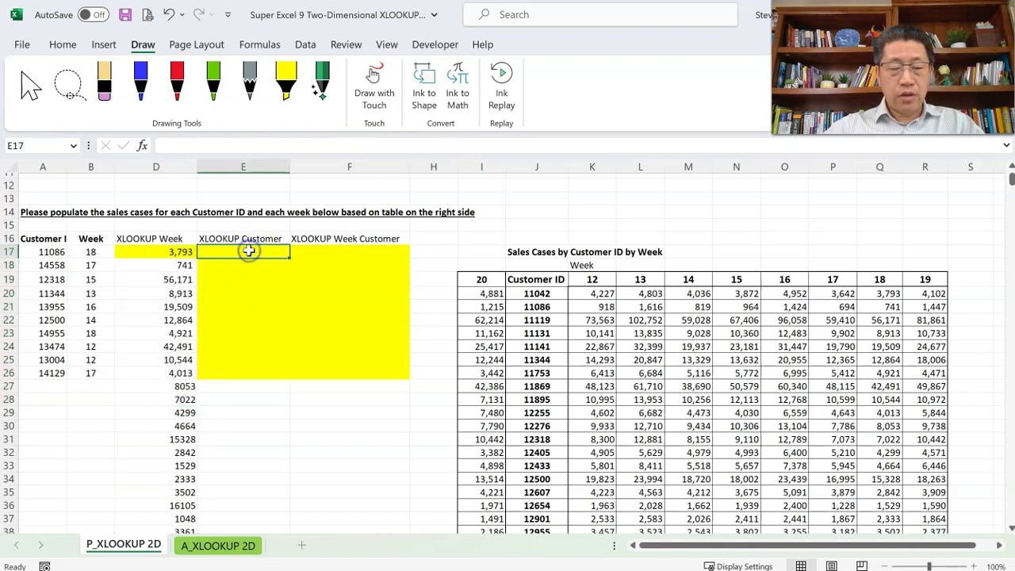
text(=)
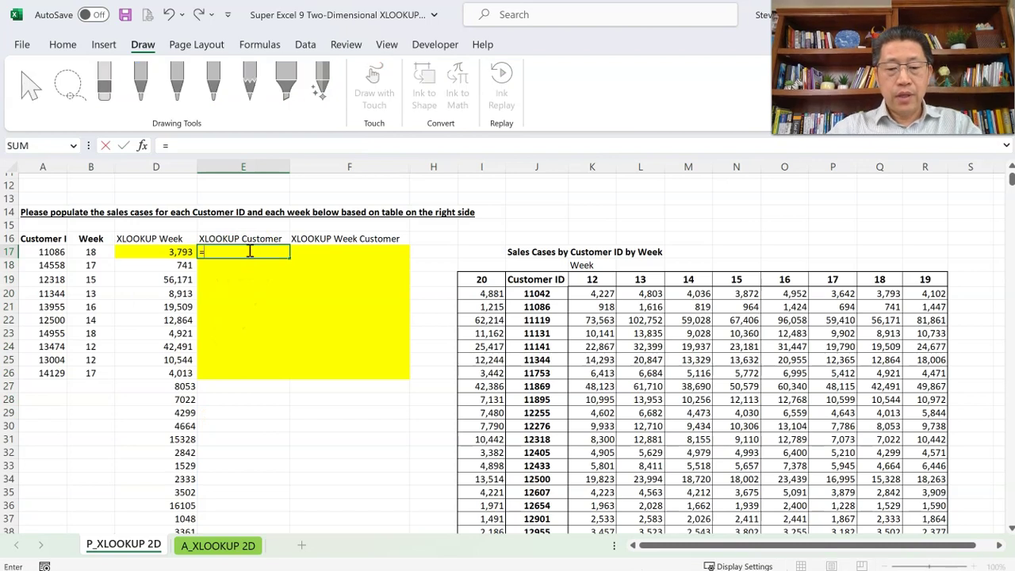
text(xl)
key(Tab)
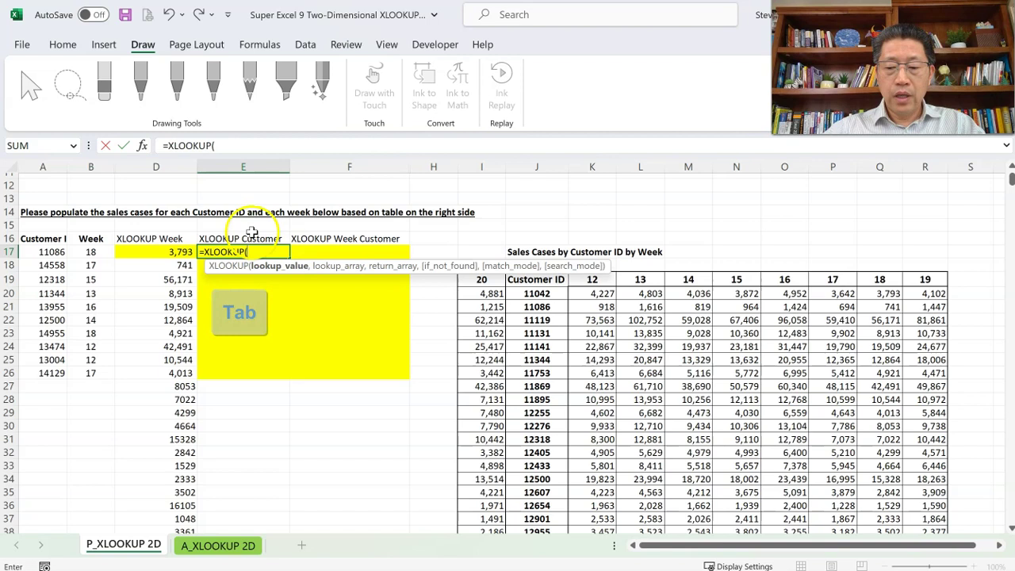
key(Left)
key(Left)
key(Left)
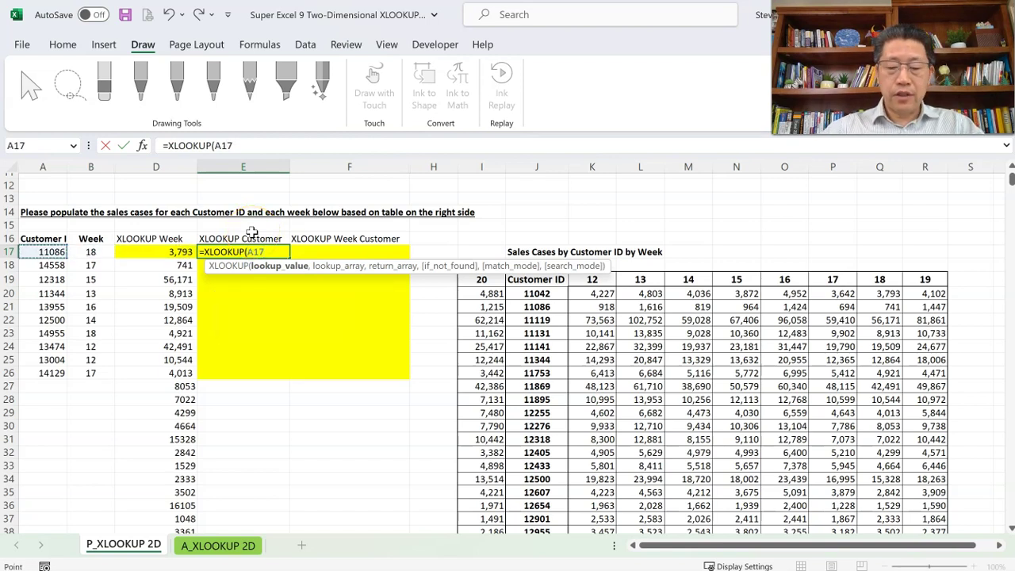
text(,)
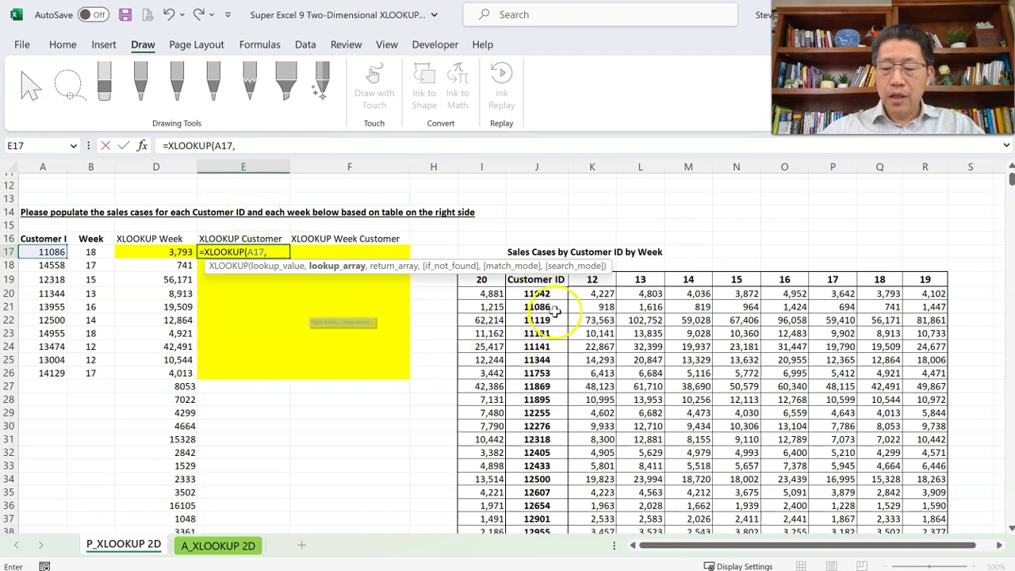
Set the lookup array in E17's formula to the customer IDs as the absolute range $J$20:$J$60 and proceed to the return array.
key(Right)
key(Right)
key(Right)
key(Right)
key(Down)
key(Down)
key(Down)
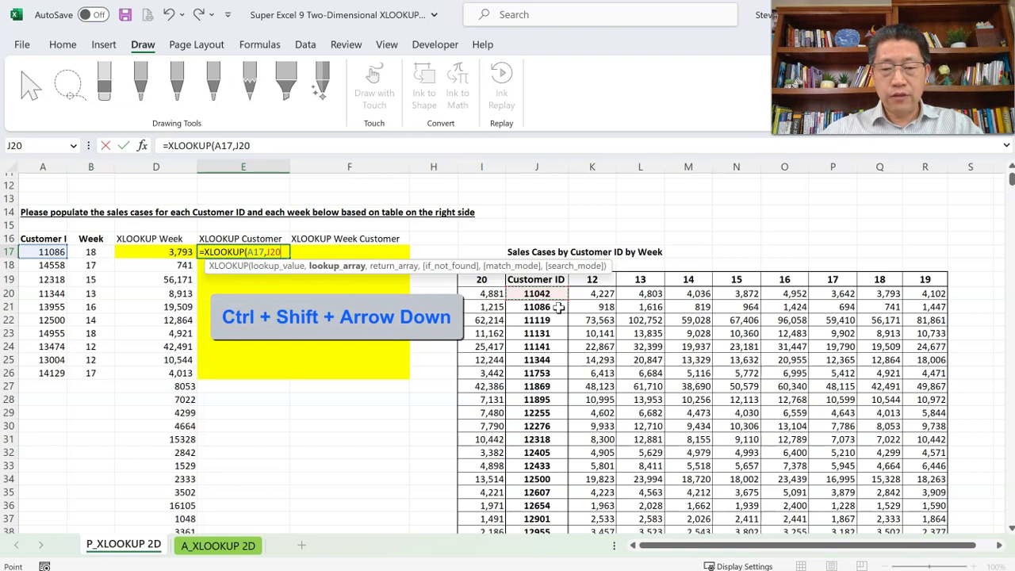
key(ctrl+shift+Down)
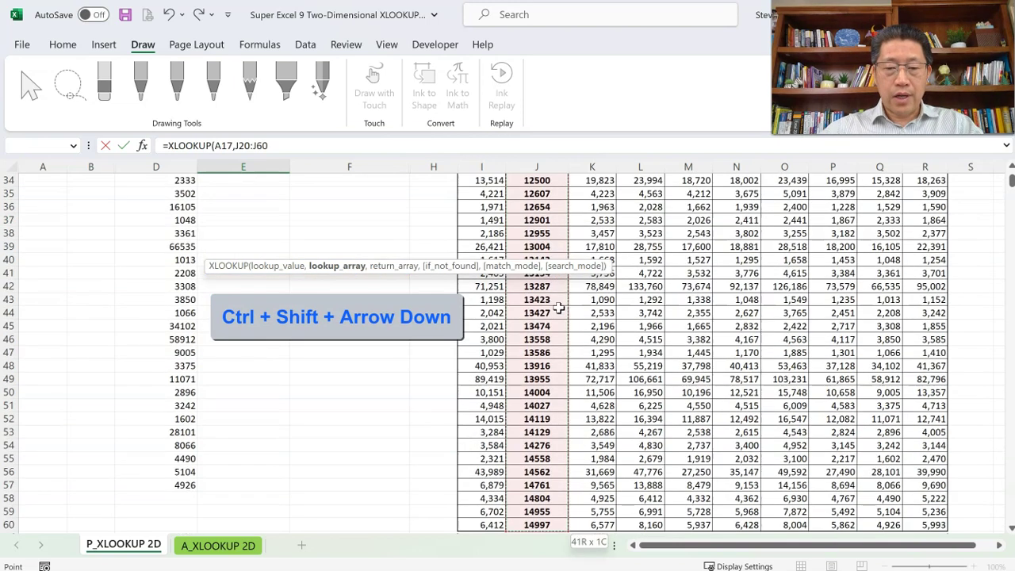
key(F4)
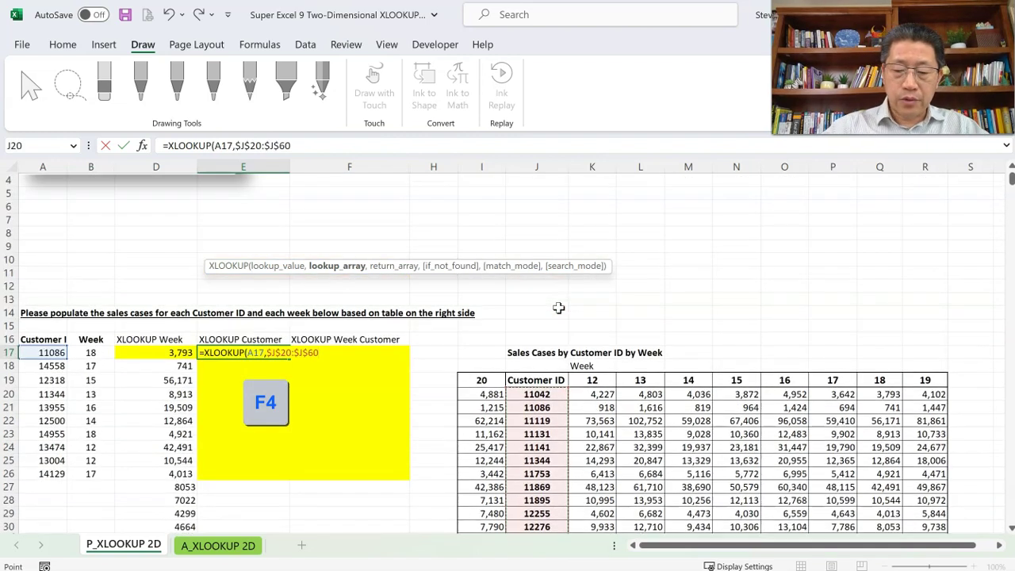
text(,)
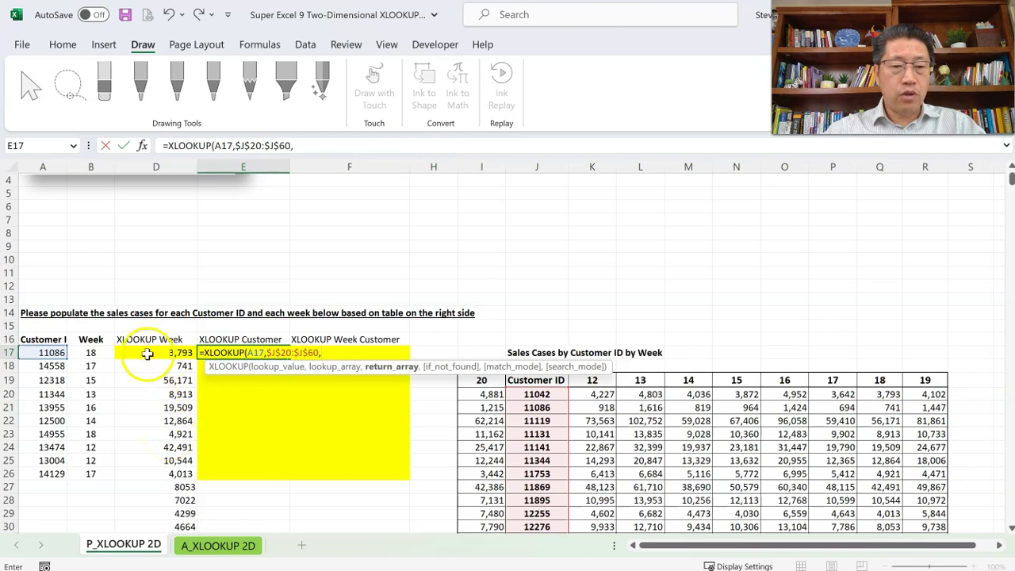
Use the whole spilled range D17# as the return array in E17's XLOOKUP and complete the formula.
scroll(147, 354, down, 2)
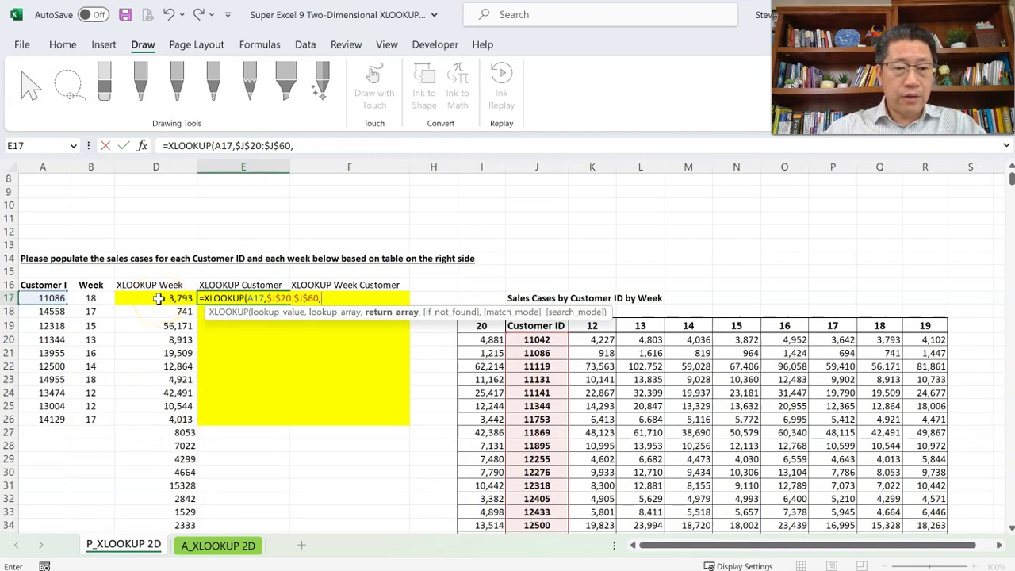
click(159, 298)
drag(159, 299, 171, 555)
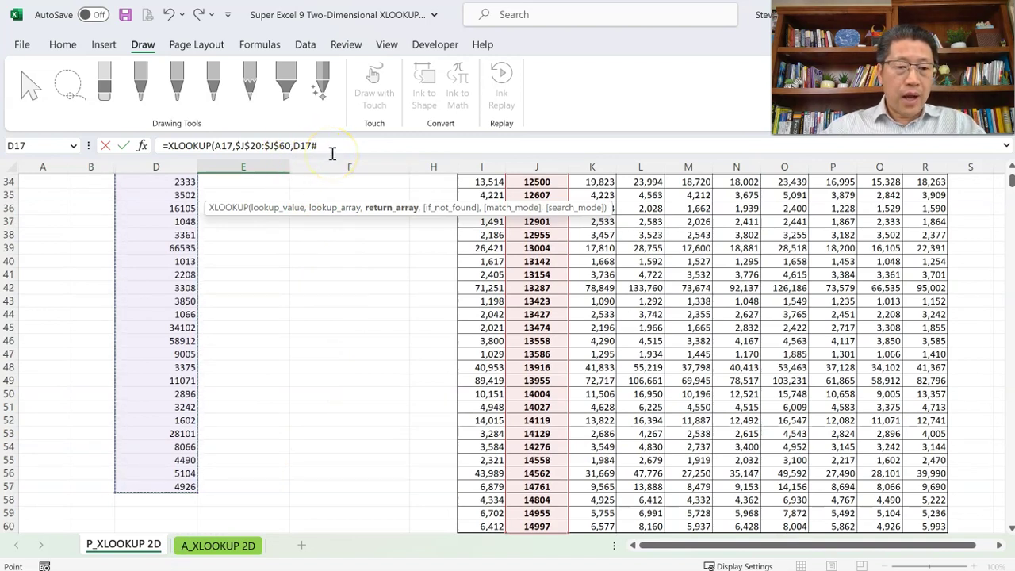
click(183, 476)
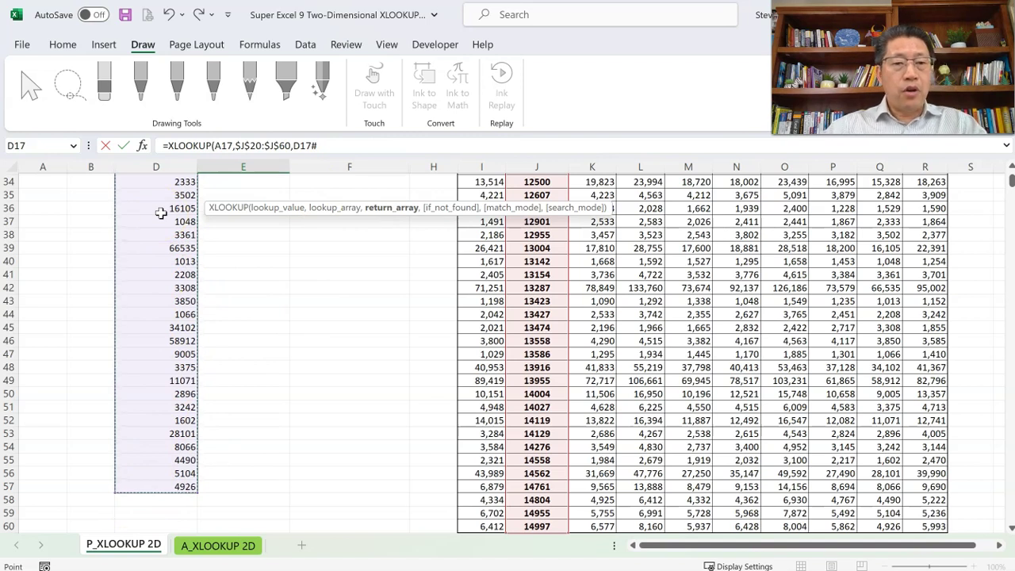
scroll(163, 276, up, 7)
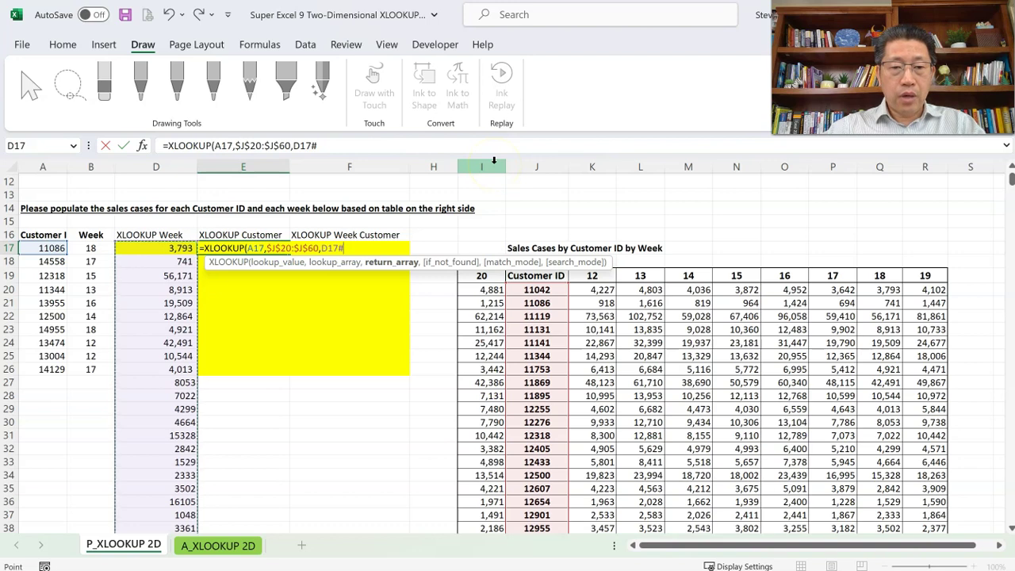
text())
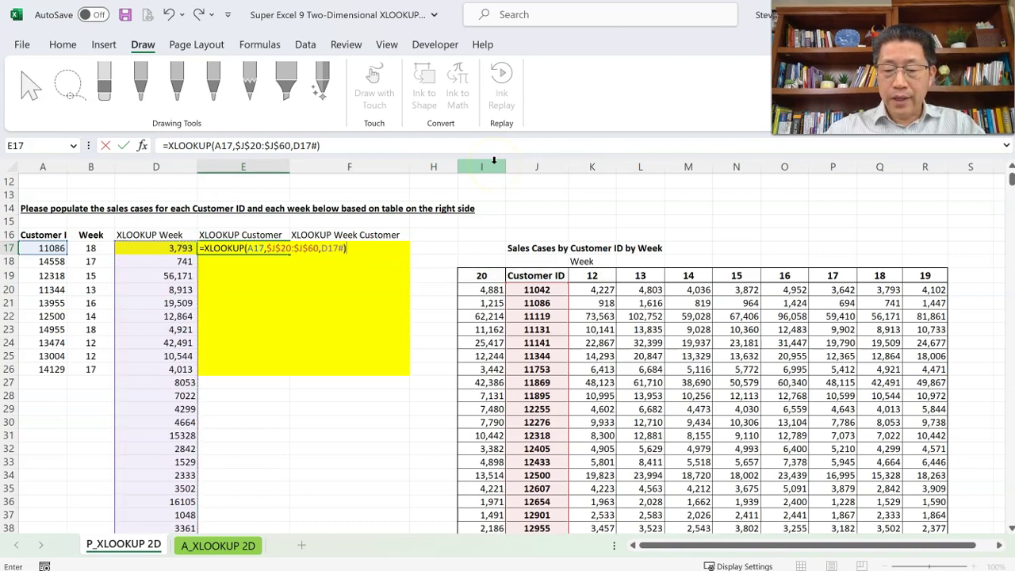
key(Return)
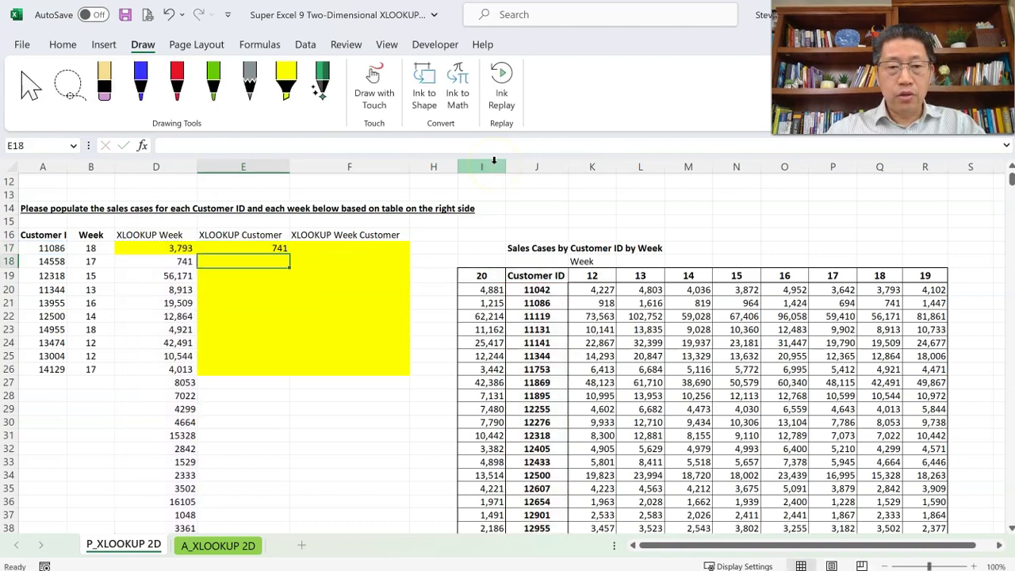
Inspect E17's formula references and check its result against the intersection of row 21 and the week 18 column in the sales table.
double_click(259, 248)
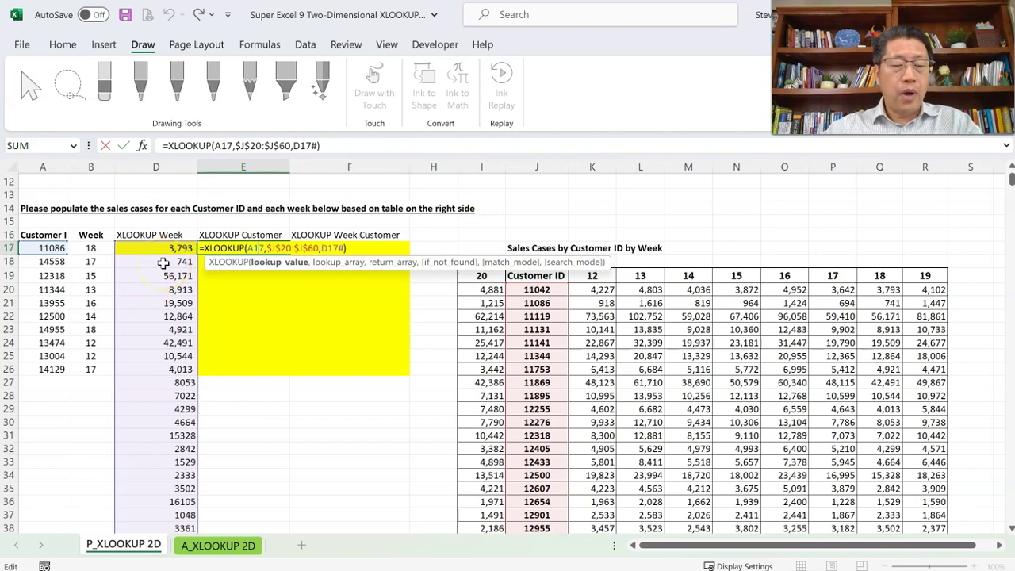
key(ctrl+Return)
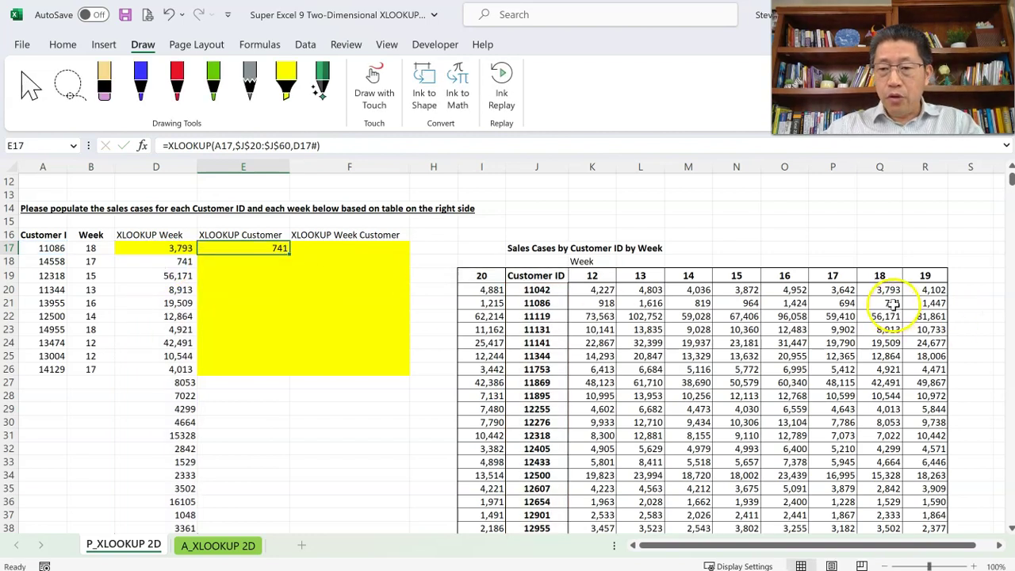
click(893, 304)
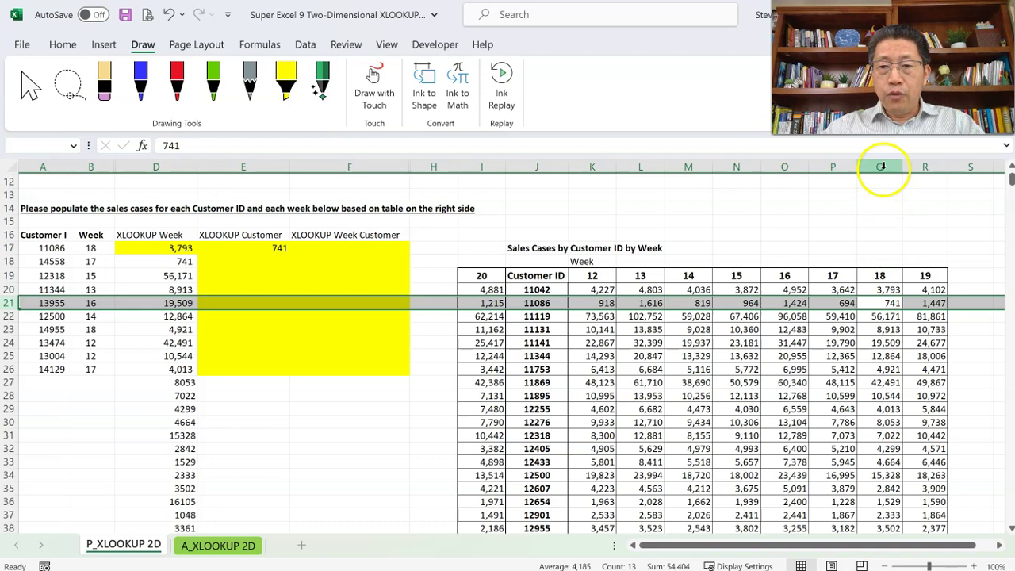
click(880, 167)
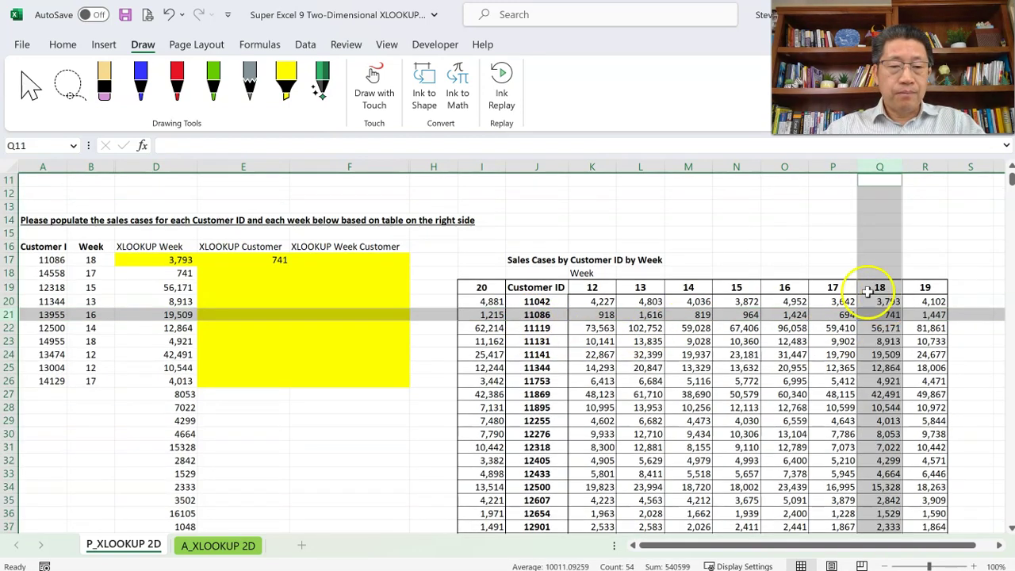
Examine the XLOOKUP formulas in E17 and D17 and the values behind the D17# return array argument in E17.
click(250, 260)
double_click(250, 261)
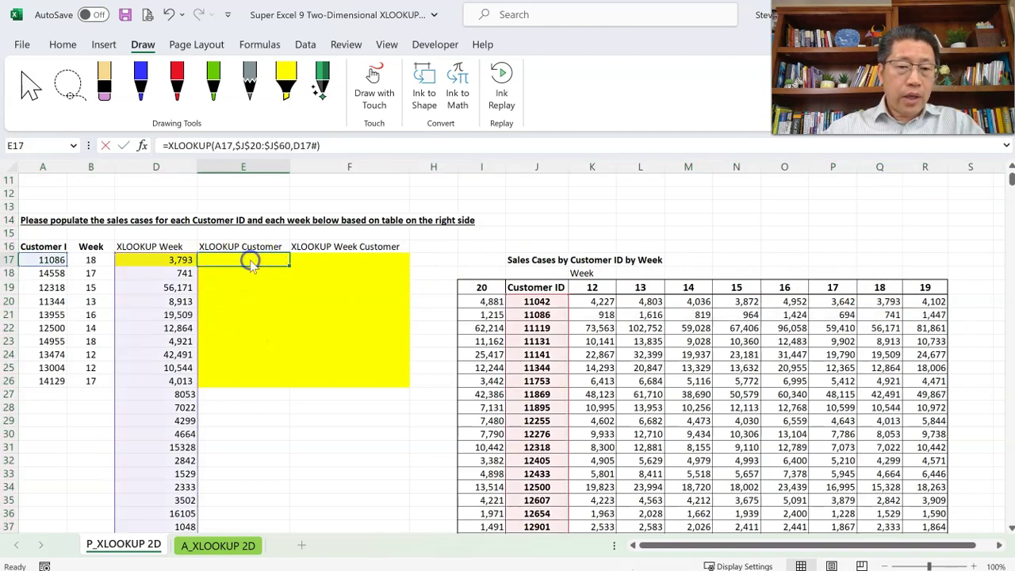
click(339, 273)
click(157, 263)
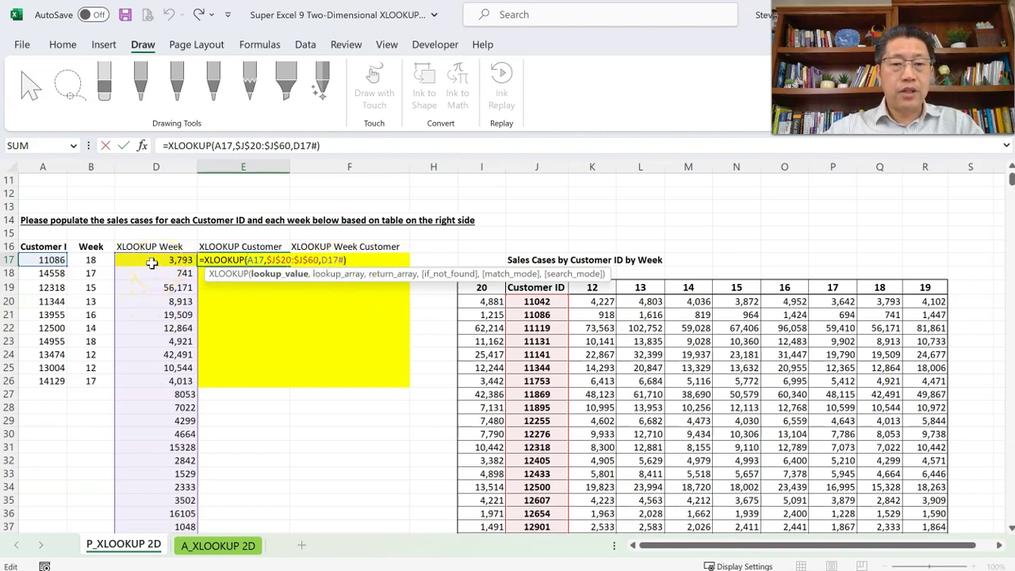
key(Escape)
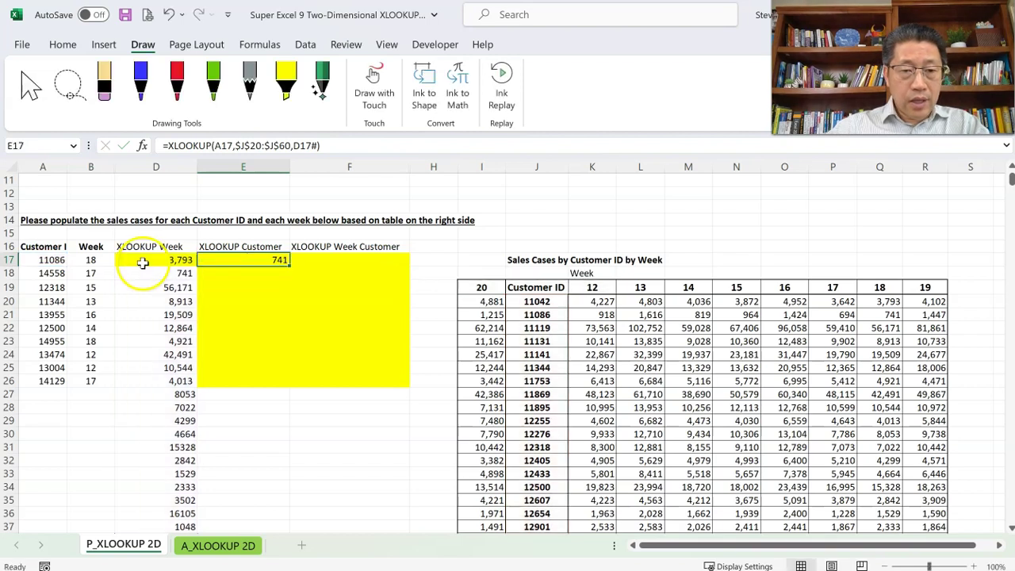
double_click(142, 261)
click(284, 266)
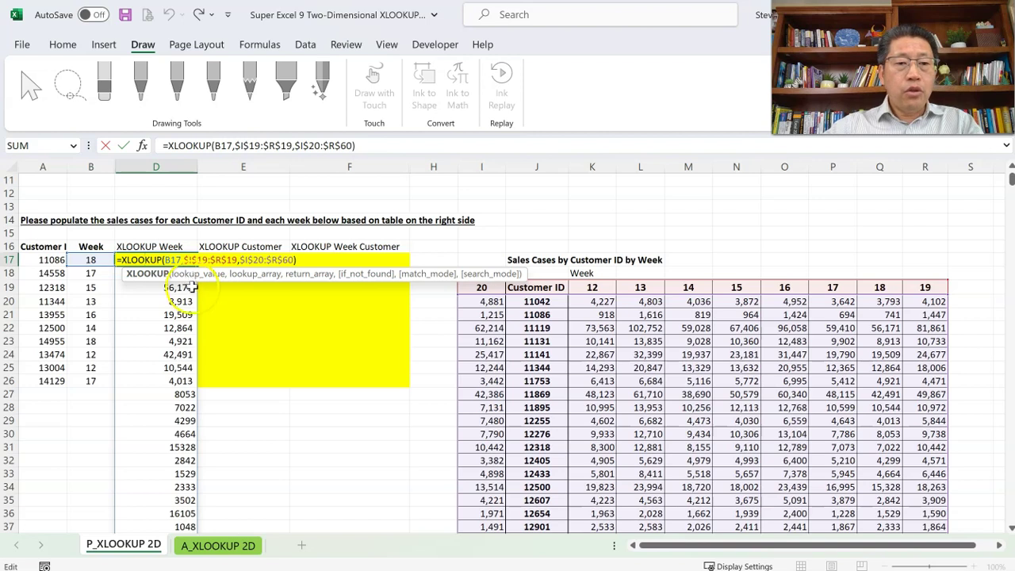
click(162, 262)
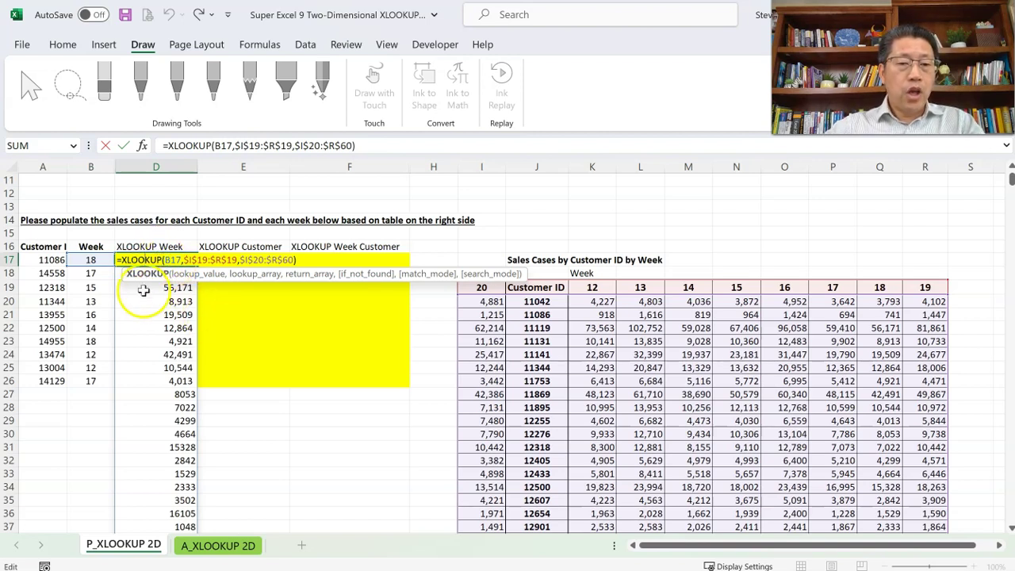
click(287, 264)
key(Return)
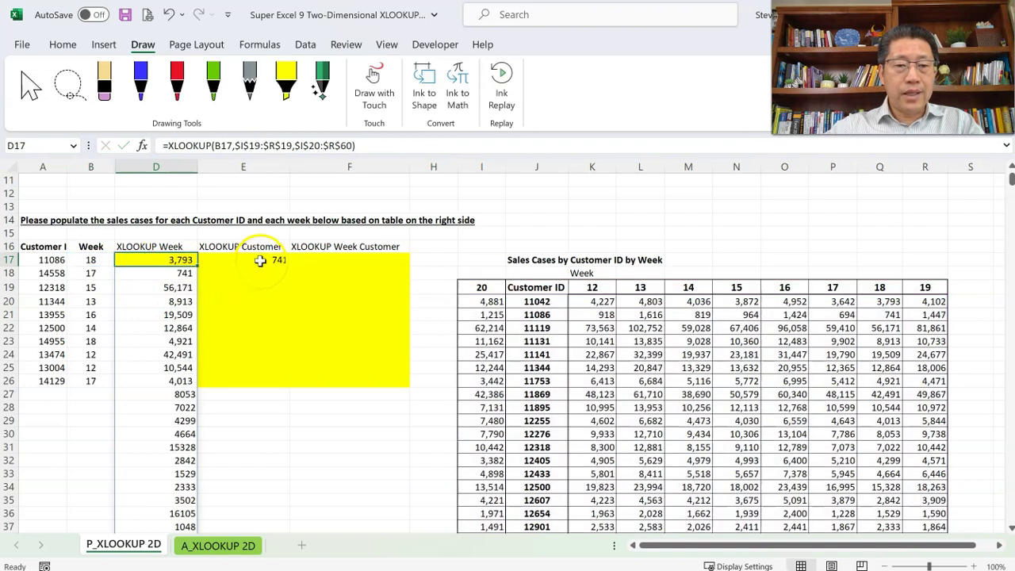
double_click(266, 260)
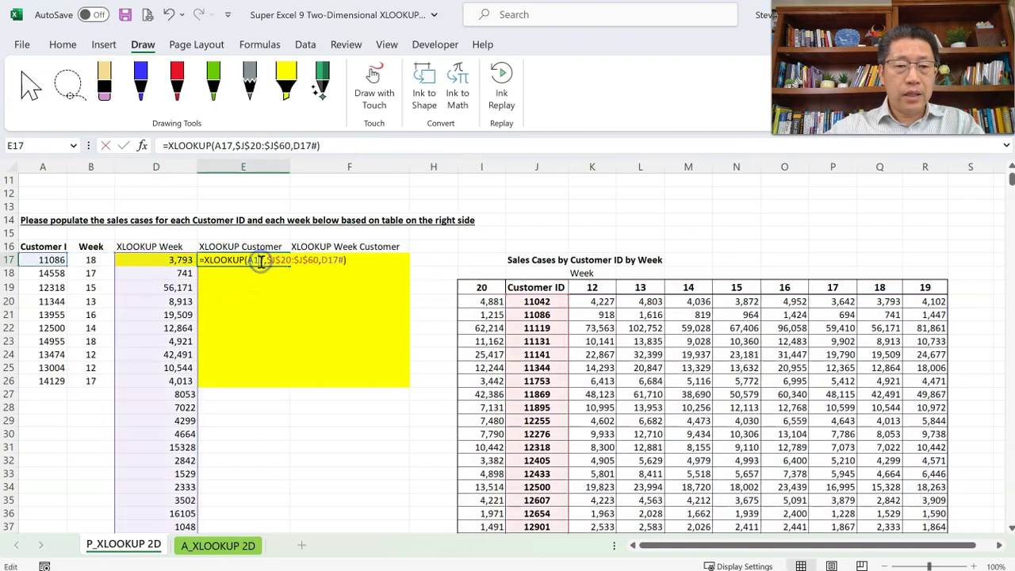
click(326, 260)
drag(321, 259, 342, 259)
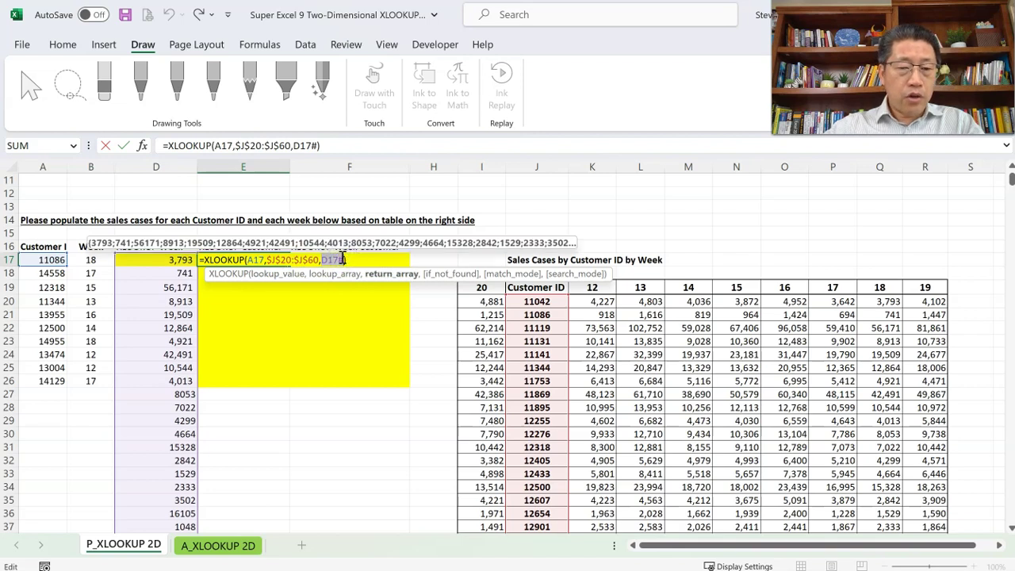
key(Return)
click(202, 260)
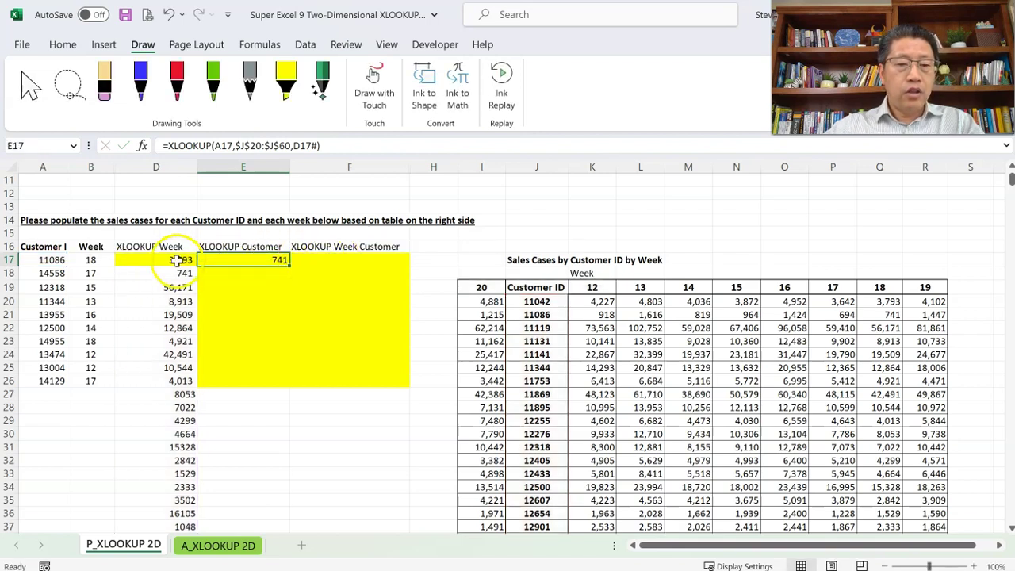
Copy the XLOOKUP expression from D17's formula without its equals sign and leave the cell as it is.
double_click(178, 260)
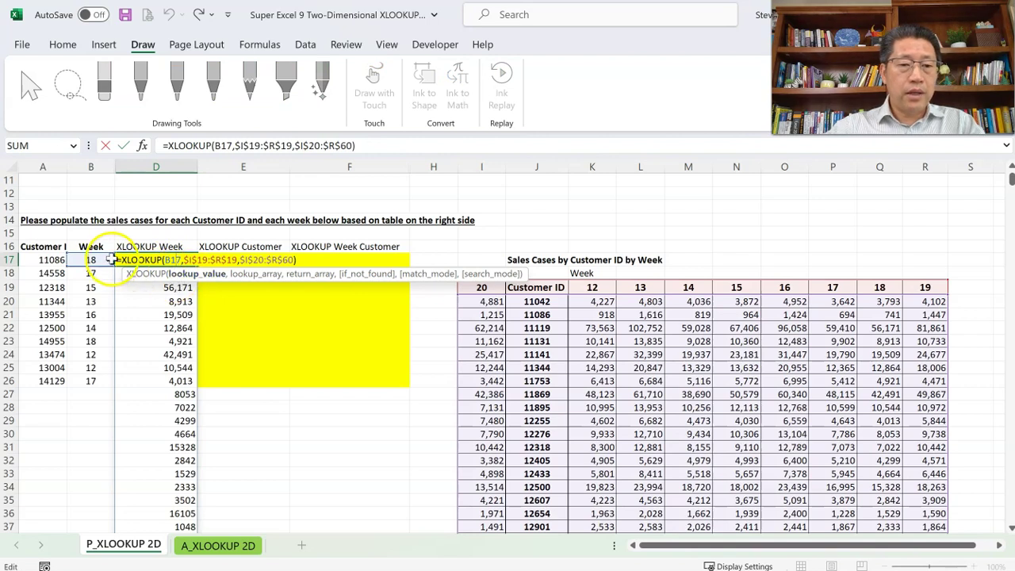
drag(117, 259, 357, 263)
key(ctrl+c)
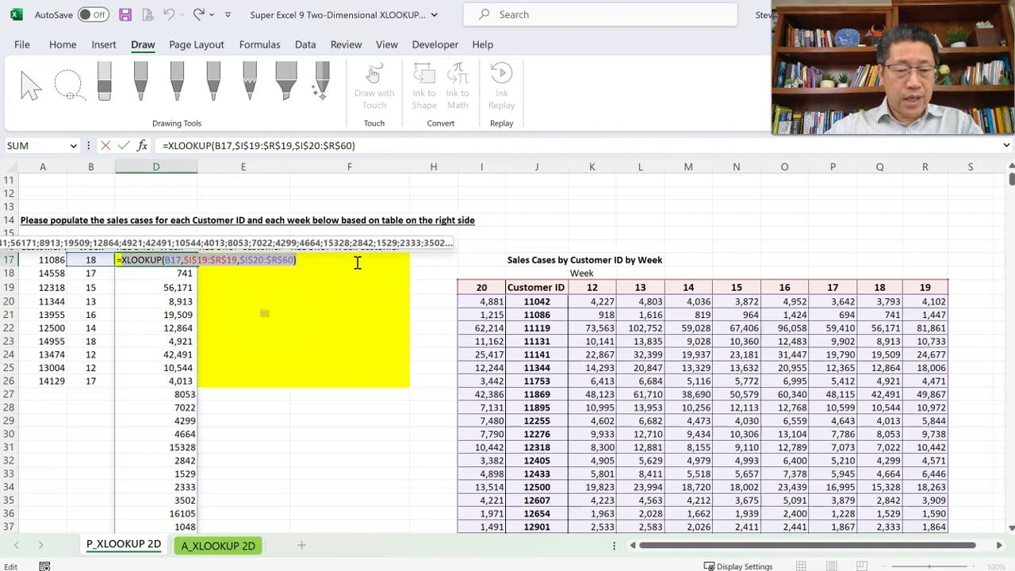
key(Escape)
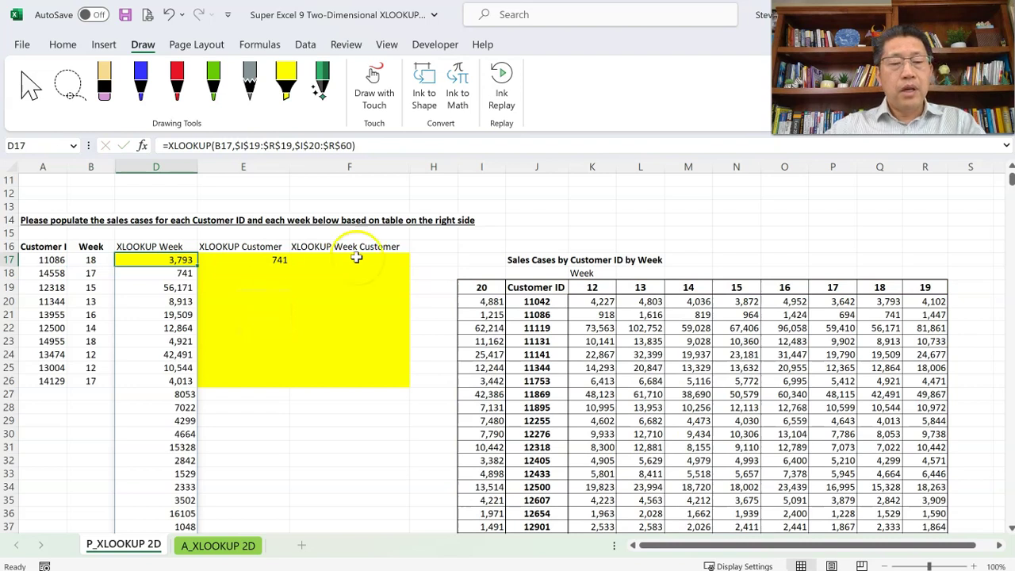
Replace D17# in E17's formula with the copied XLOOKUP(B17,$I$19:$R$19,$I$20:$R$60) and complete the nested formula.
double_click(276, 260)
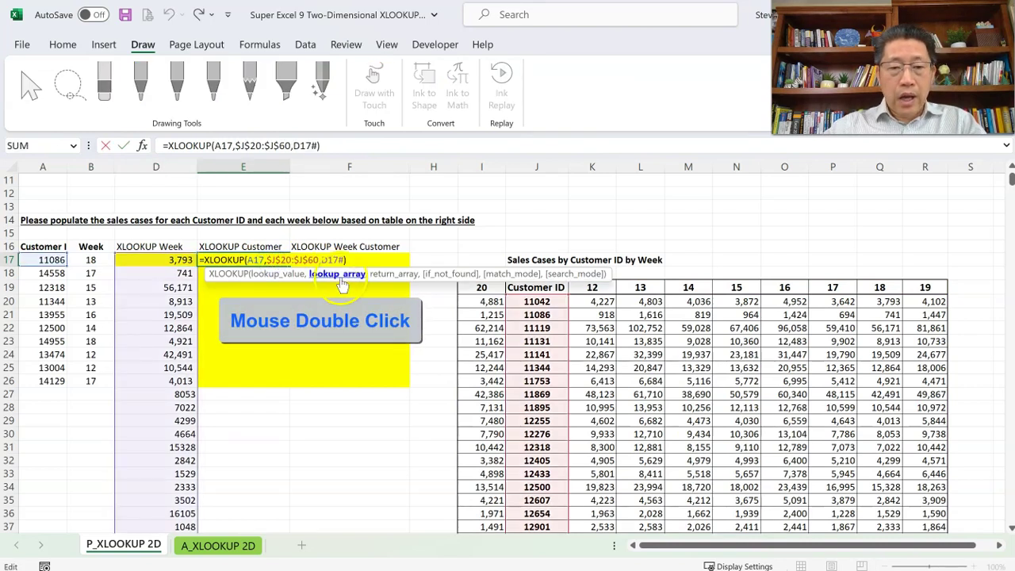
click(325, 260)
click(325, 259)
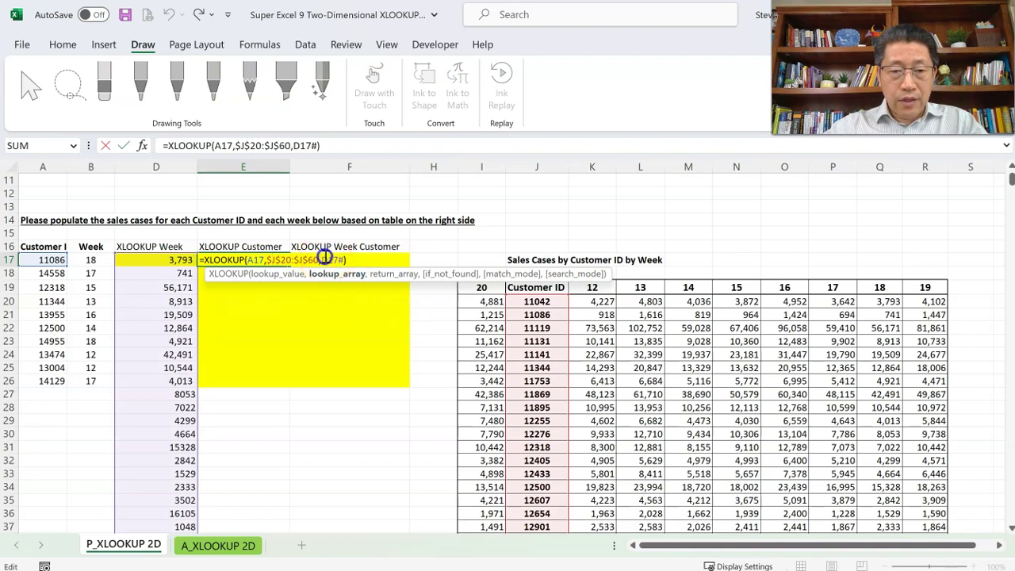
key(ctrl+v)
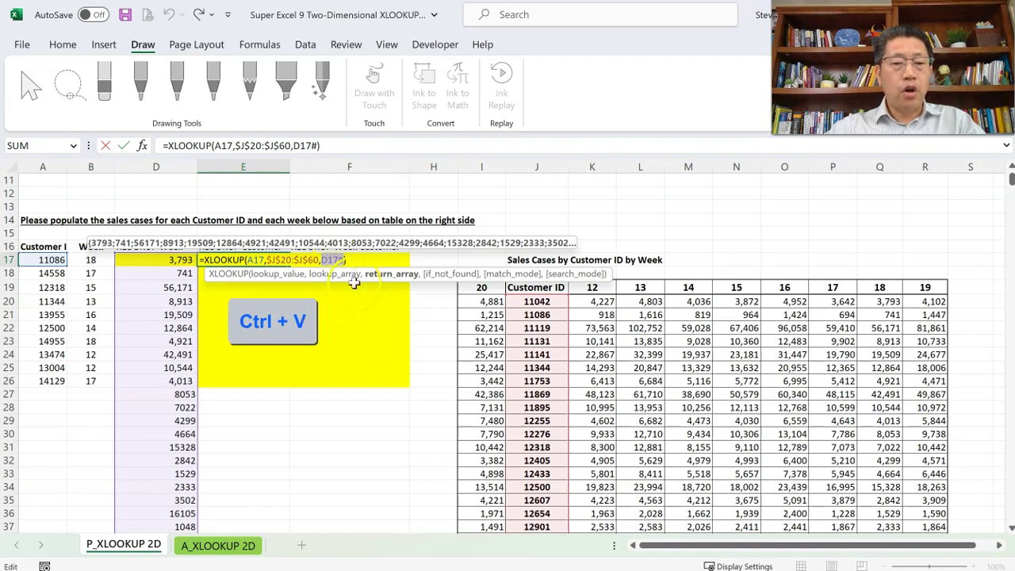
key(ctrl+v)
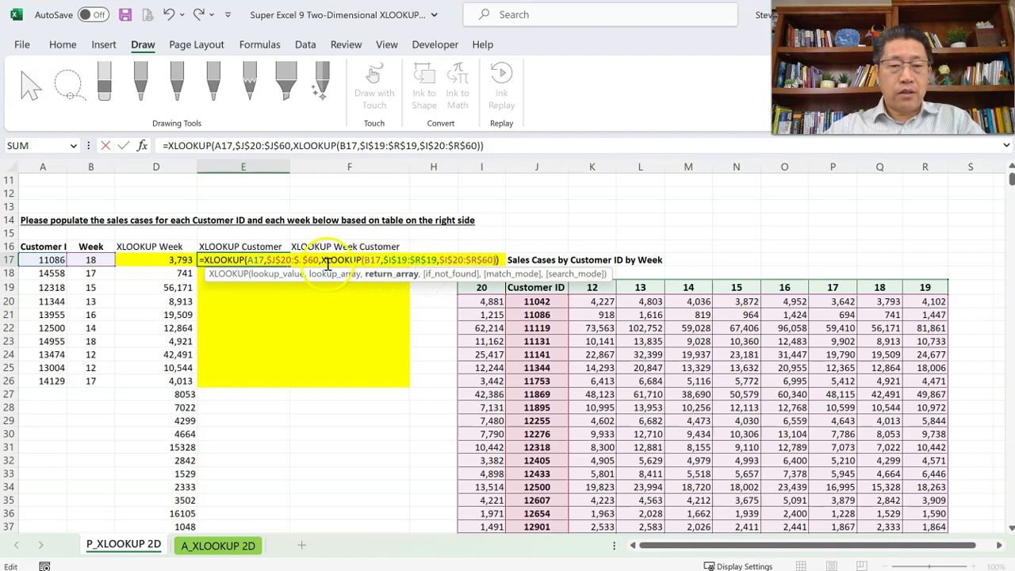
click(429, 260)
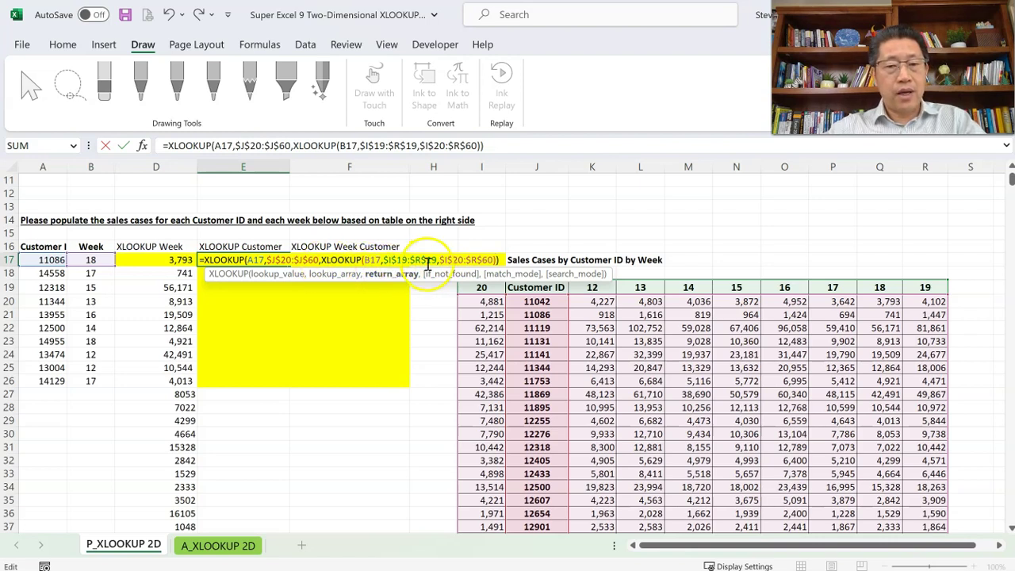
click(406, 261)
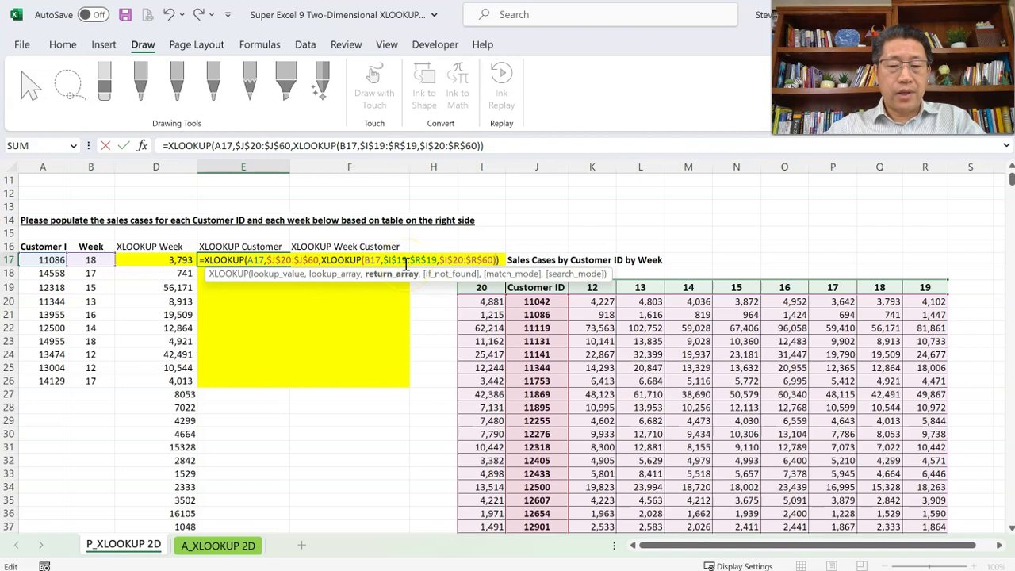
click(489, 247)
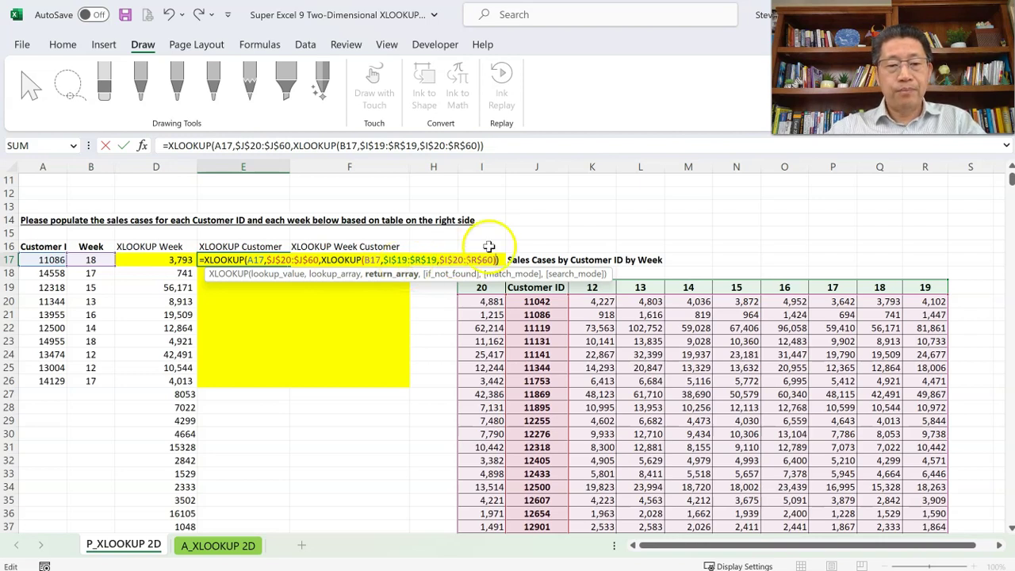
key(Return)
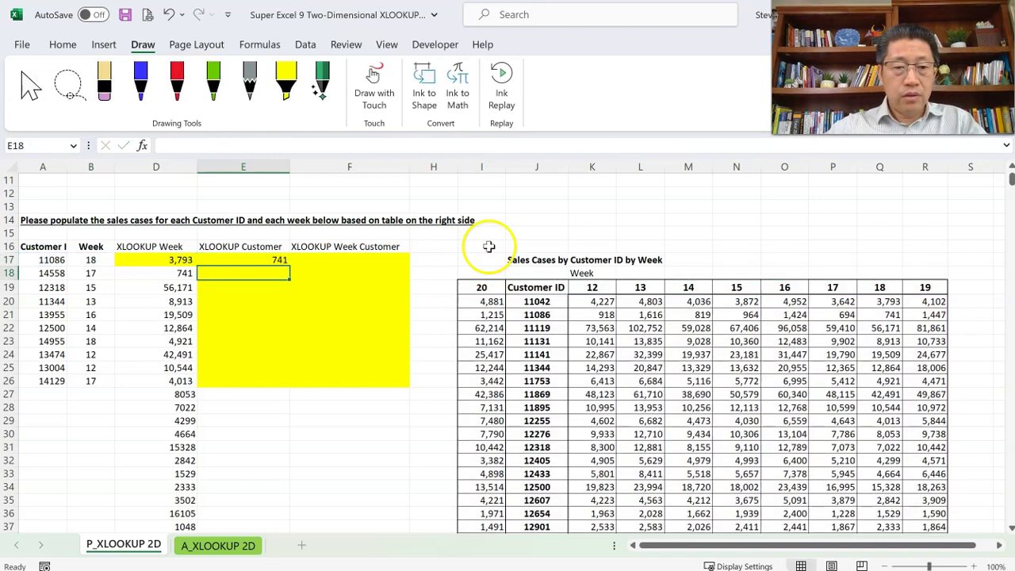
Review E17's nested formula and delete the helper week XLOOKUP from D17.
double_click(264, 260)
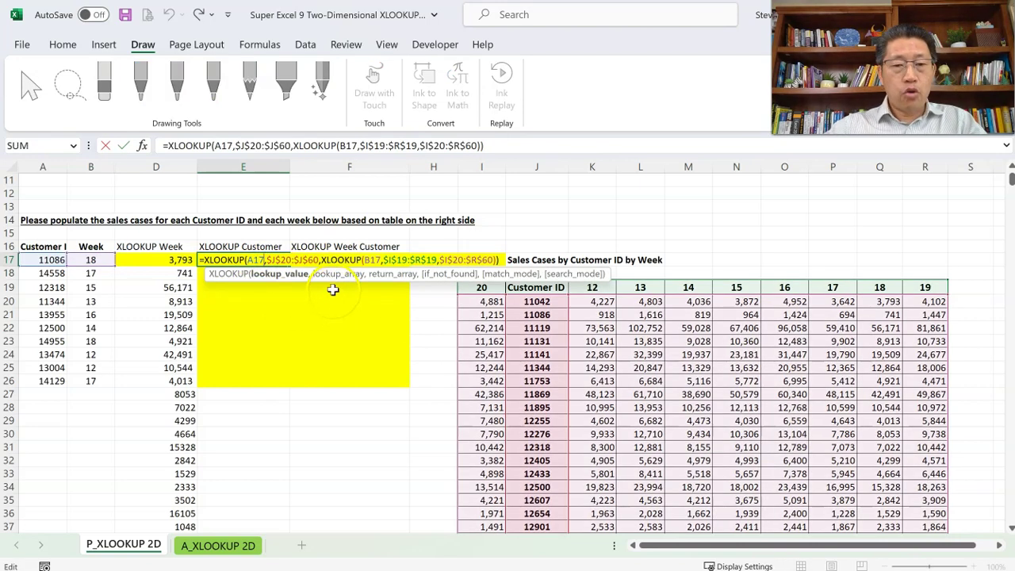
click(321, 261)
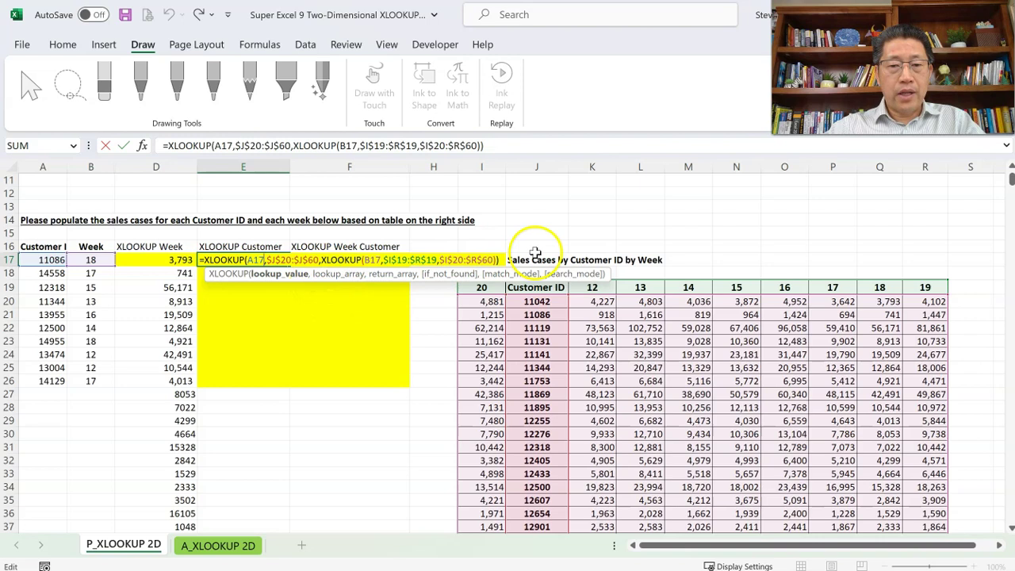
key(Escape)
click(152, 261)
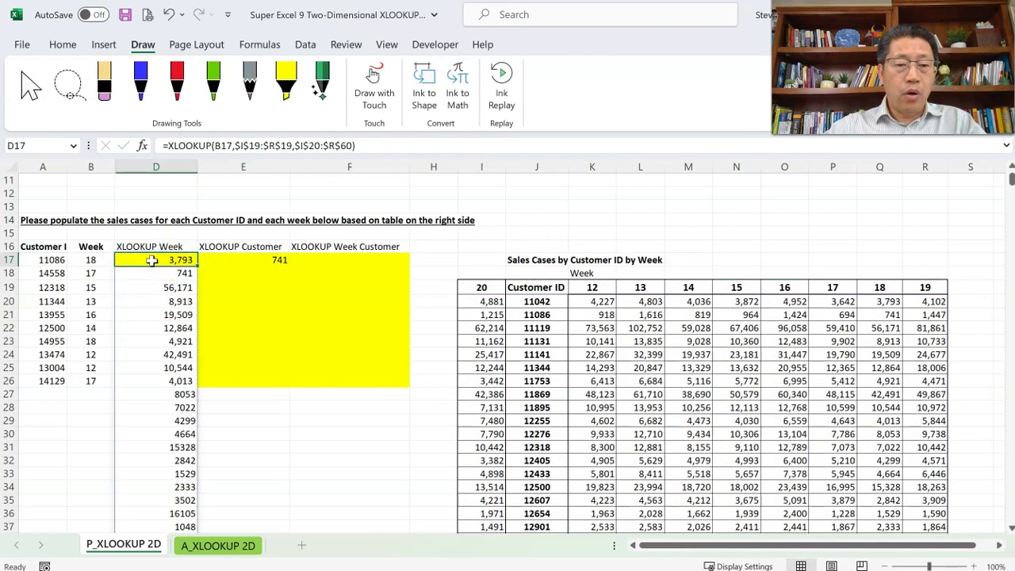
key(Delete)
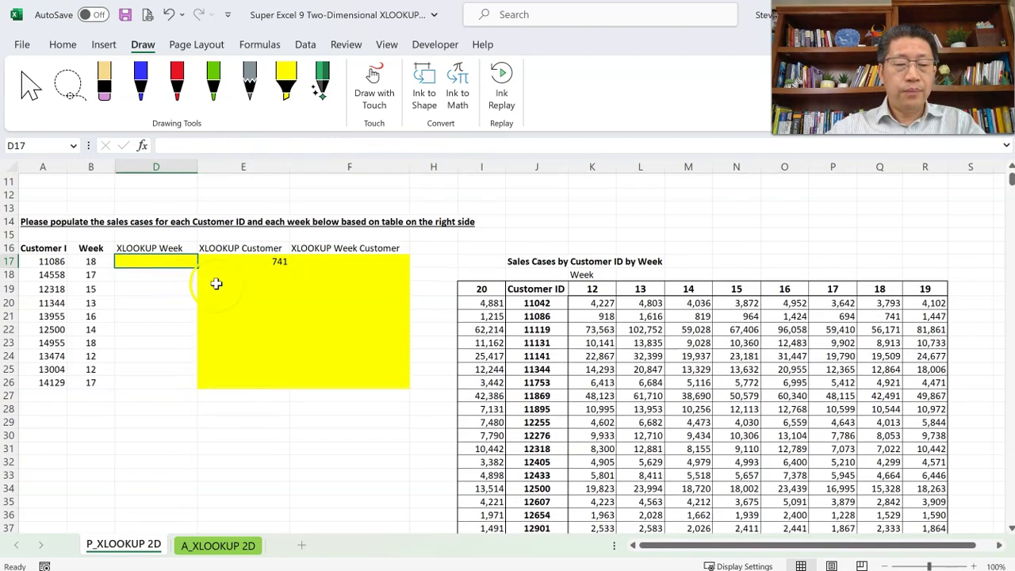
Recheck E17's nested XLOOKUP formula and fill it down through E26.
click(268, 262)
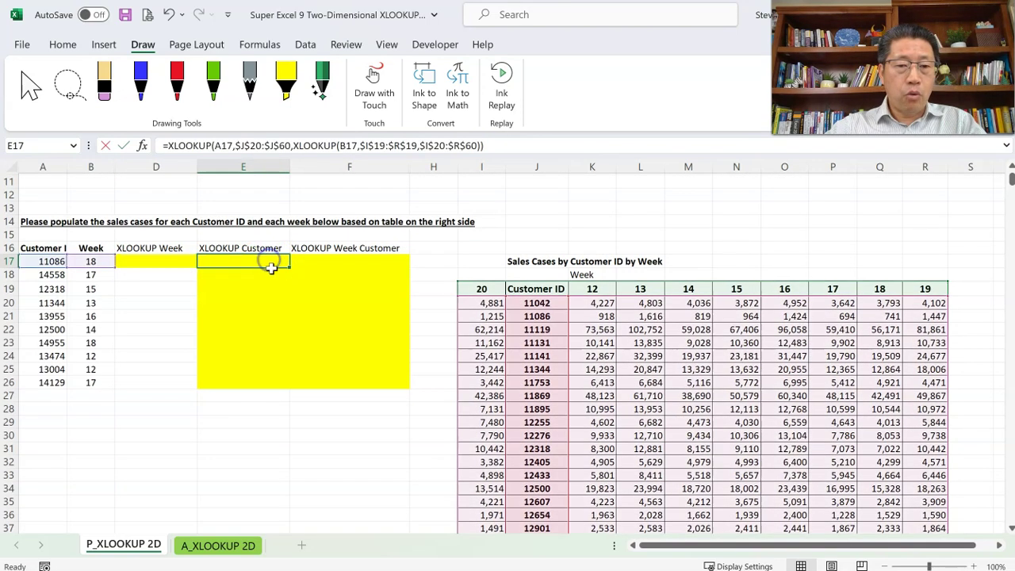
double_click(268, 262)
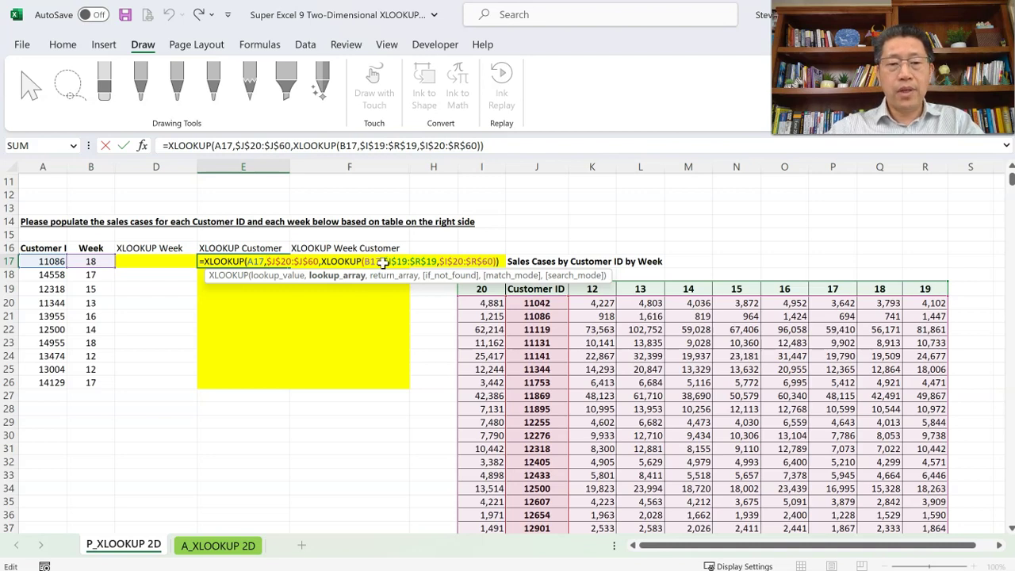
key(Return)
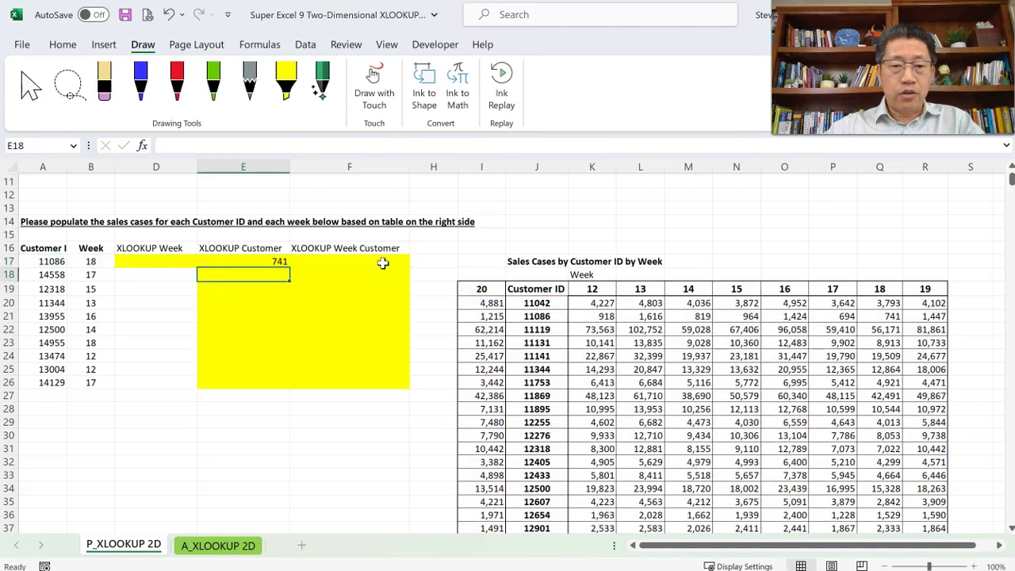
click(248, 262)
drag(292, 271, 273, 380)
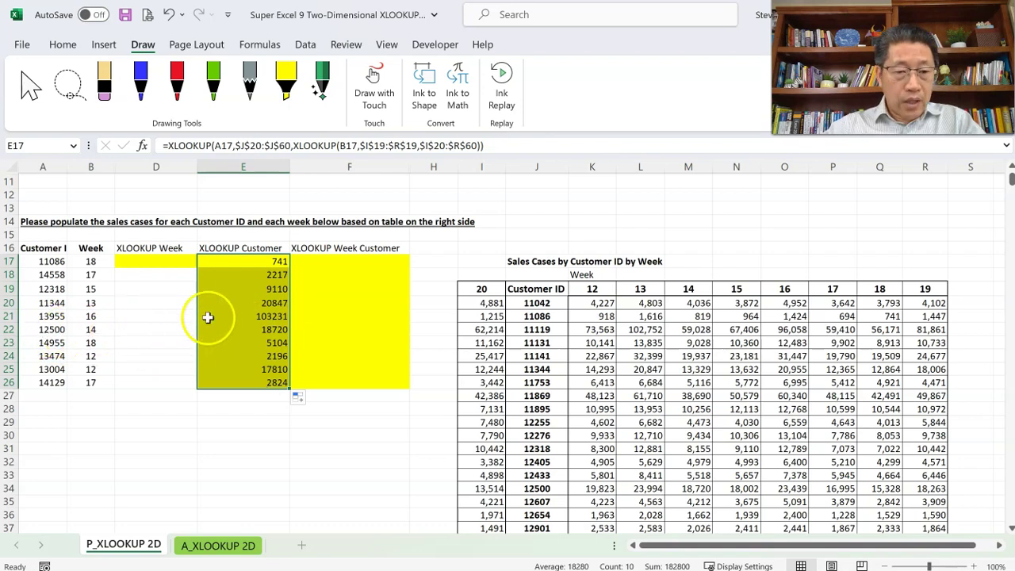
Check E20's formula and result against the intersection of row 25 and the week 13 column in the sales table.
click(53, 303)
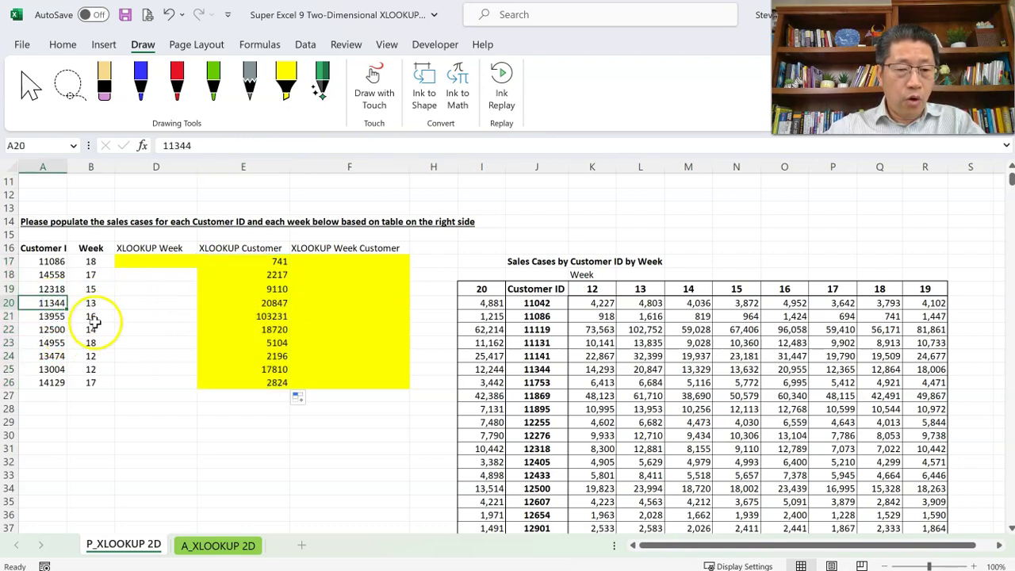
click(90, 303)
click(252, 304)
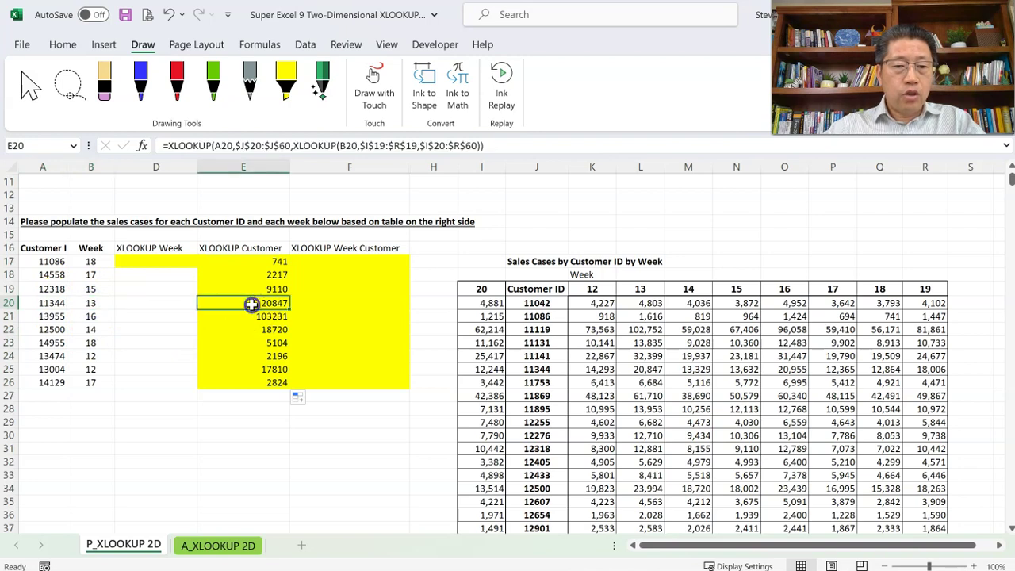
double_click(252, 303)
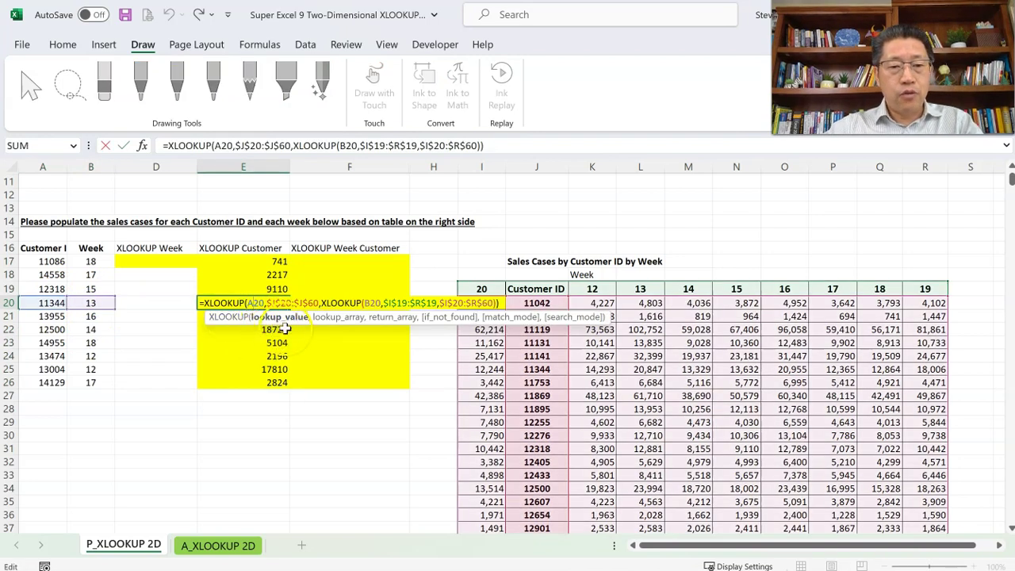
key(Escape)
drag(482, 370, 936, 369)
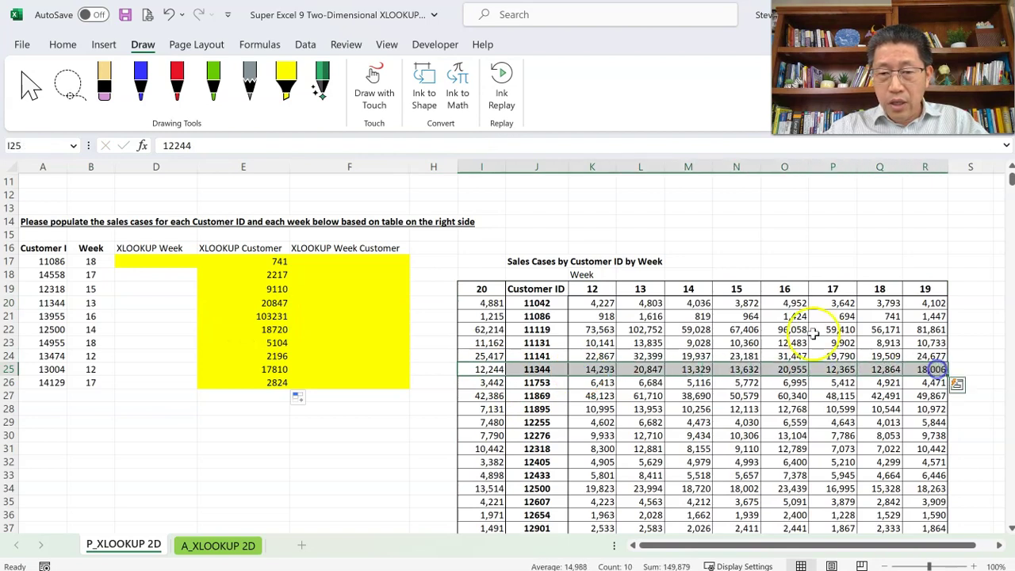
drag(643, 291, 637, 477)
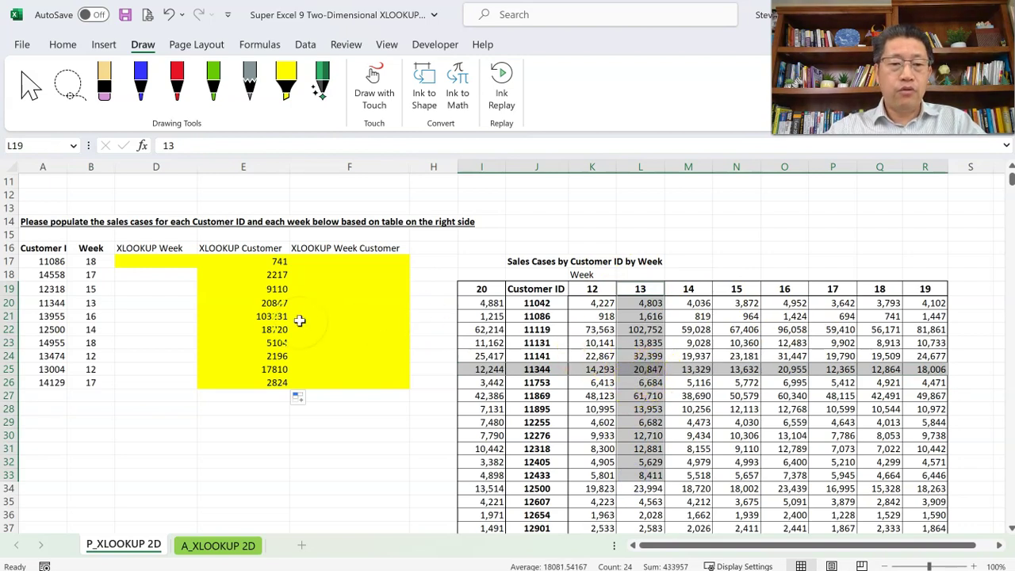
Review the references in E17's nested XLOOKUP formula without changing it, and select D17.
click(280, 303)
key(Up)
key(Up)
key(Up)
key(F2)
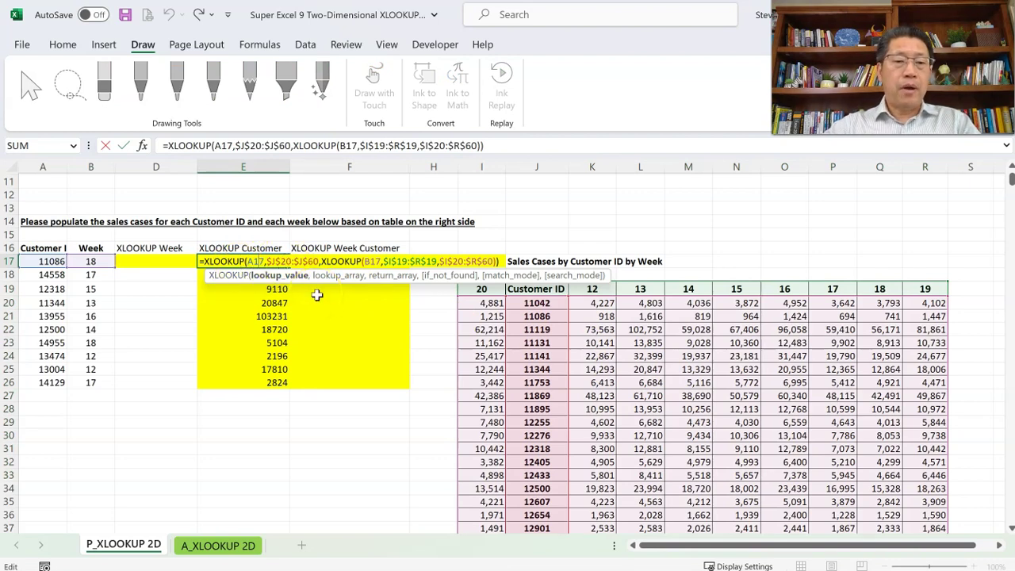
key(Escape)
click(154, 262)
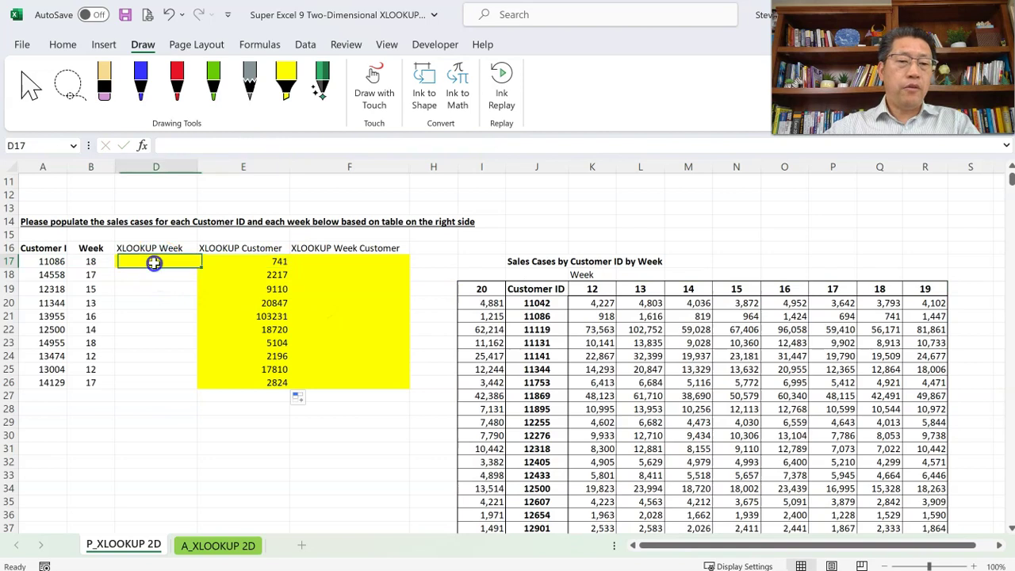
Start an XLOOKUP formula in F17 that uses the customer ID in A17 as the lookup value.
click(260, 263)
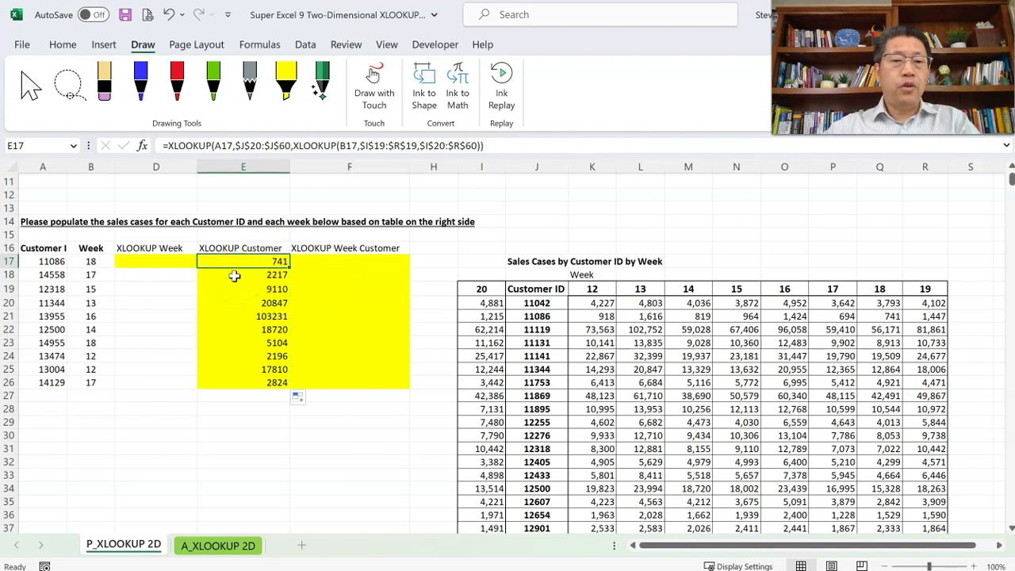
click(374, 264)
text(=x)
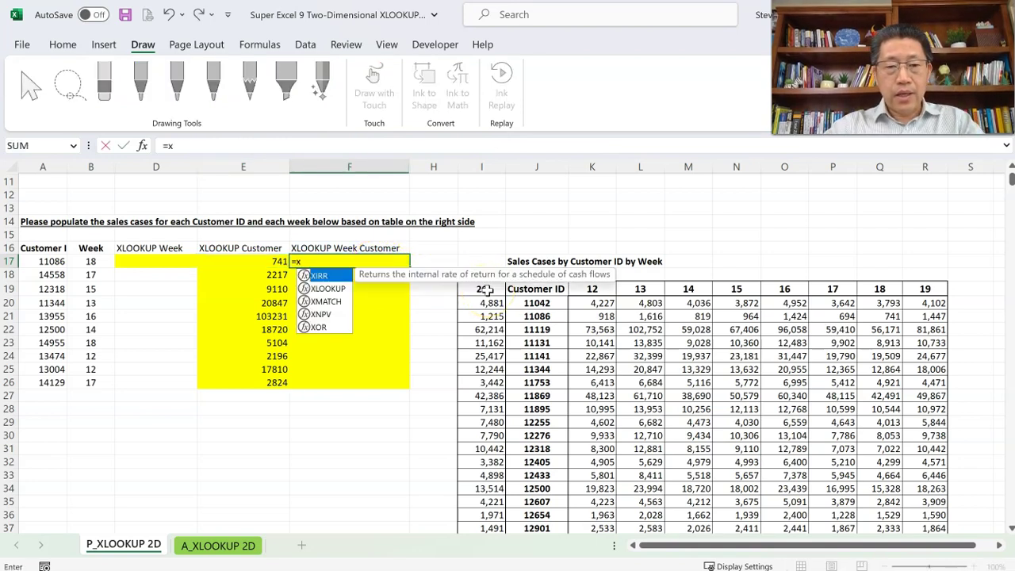
text(l)
key(Tab)
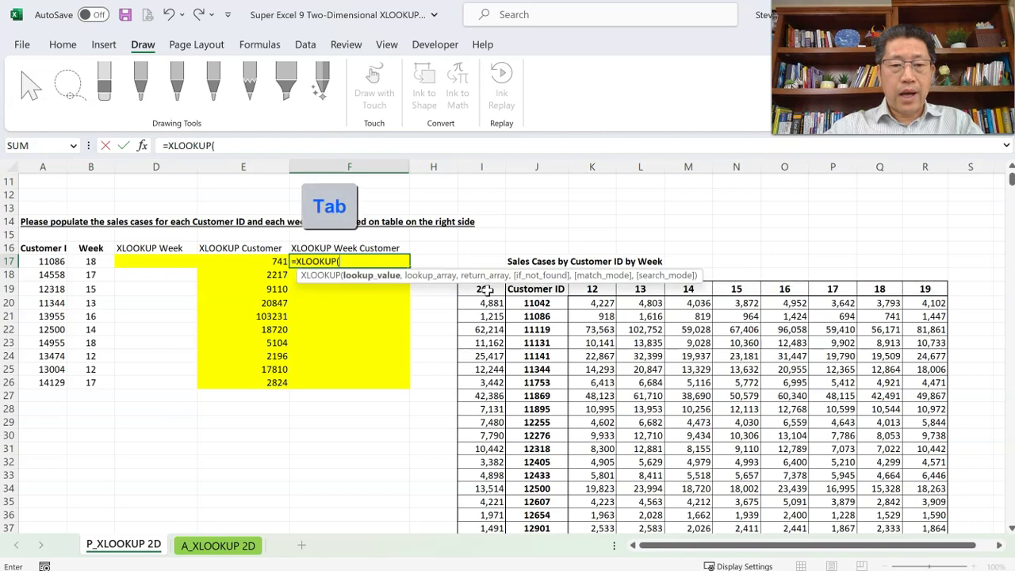
key(Left)
key(Left)
key(Left)
key(Left)
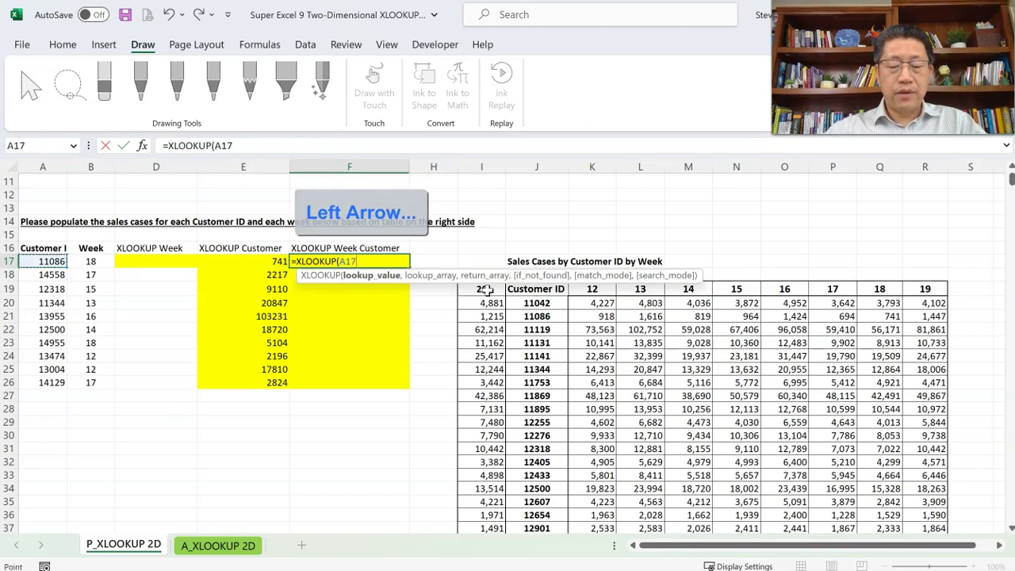
Set the customer ID column $J$20:$J$60 as the absolute lookup array of F17's XLOOKUP.
text(,)
key(Right)
key(Right)
key(Right)
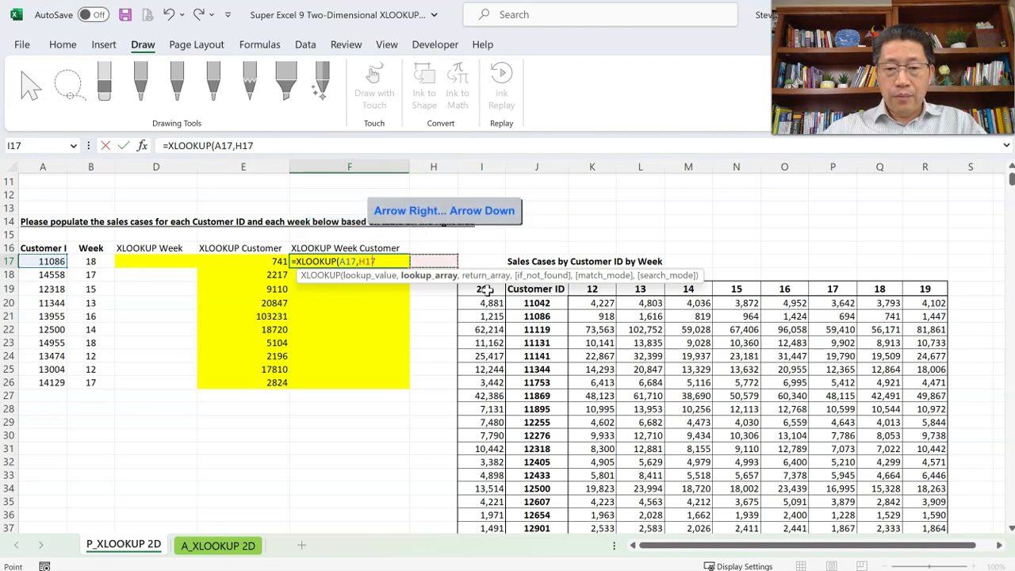
key(Down)
key(Down)
key(Down)
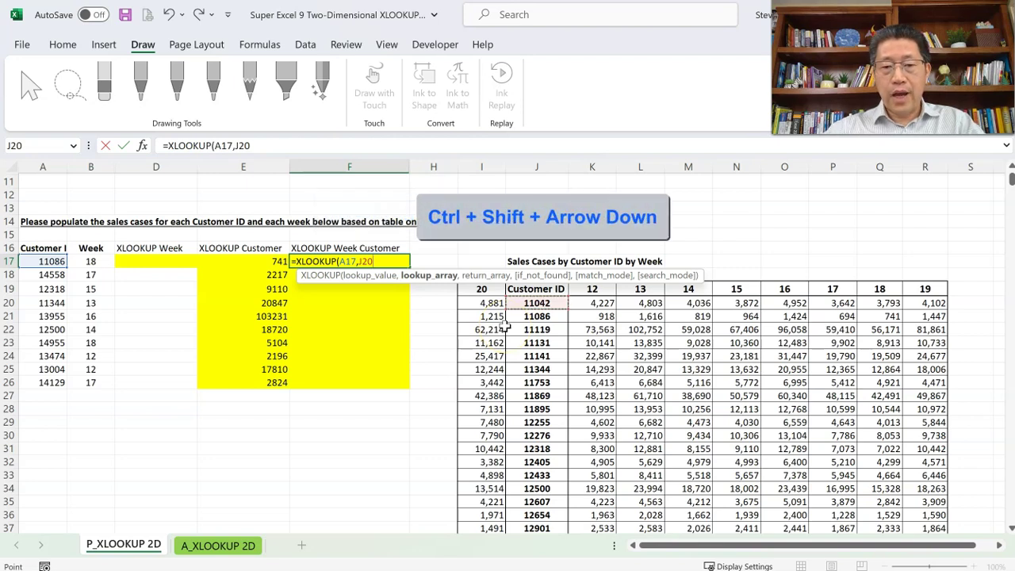
key(ctrl+shift+Down)
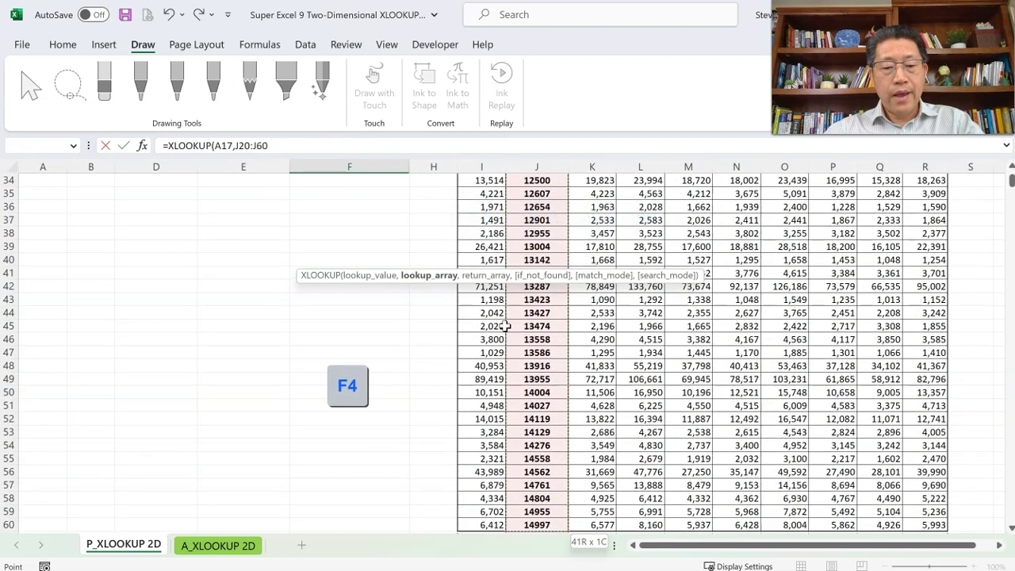
key(F4)
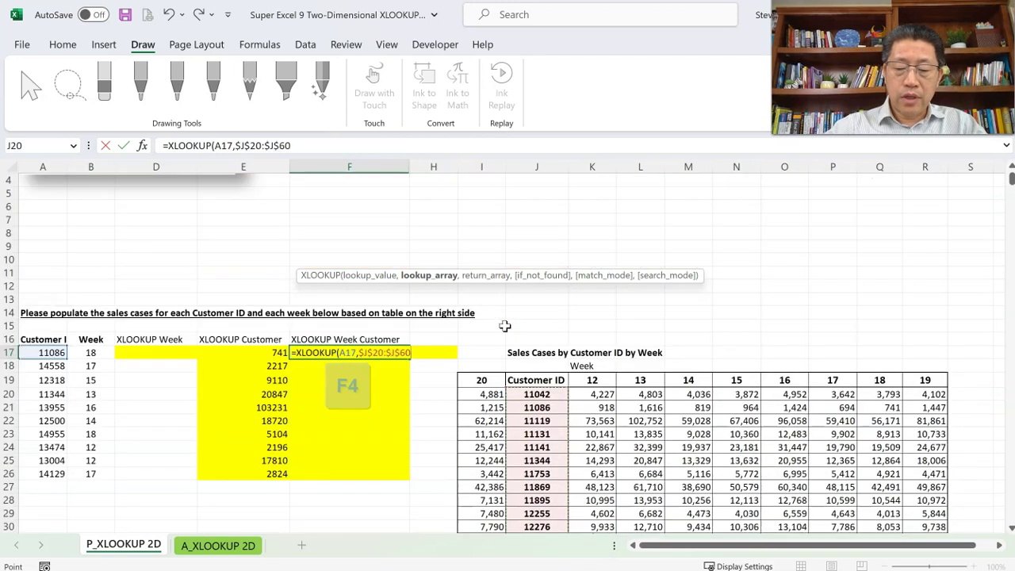
text(,)
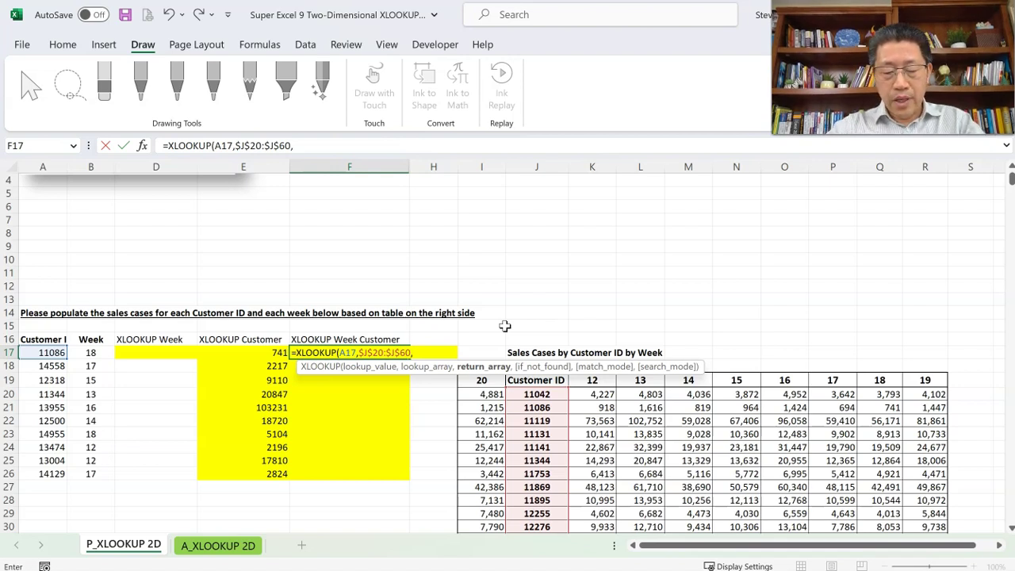
Nest a second XLOOKUP as the return array in F17, with the week in B17 as its lookup value.
text(xl)
key(Tab)
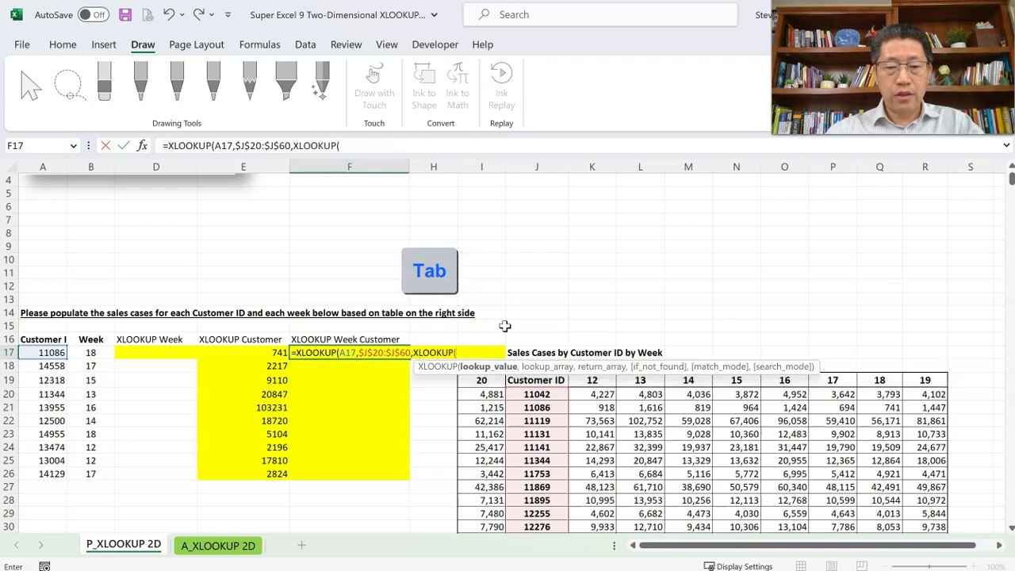
key(Left)
key(Left)
key(Left)
key(Left)
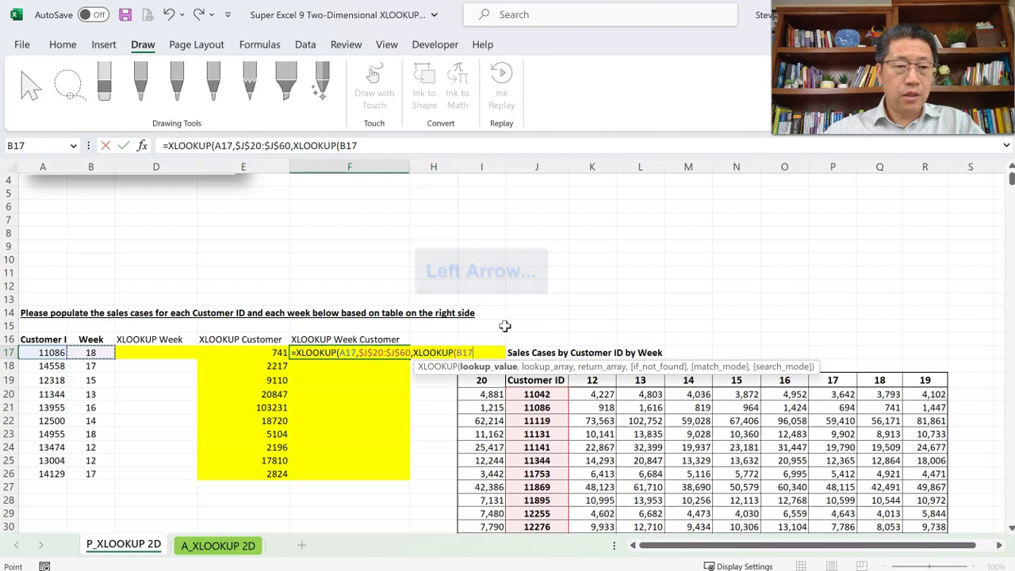
Set the week header row $I$19:$R$19 as the absolute lookup array of the nested XLOOKUP.
text(,)
key(Right)
key(Right)
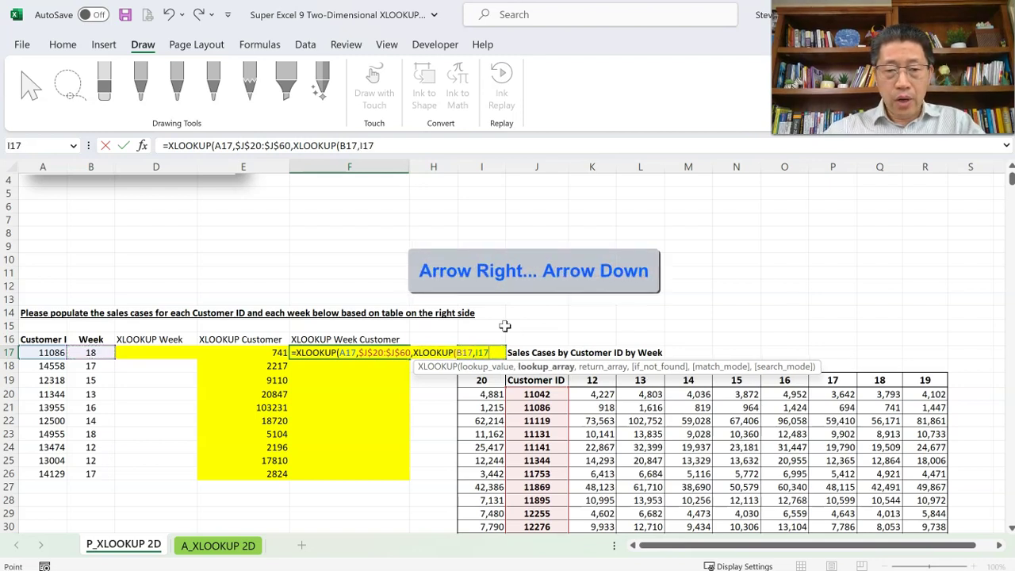
key(Down)
key(Down)
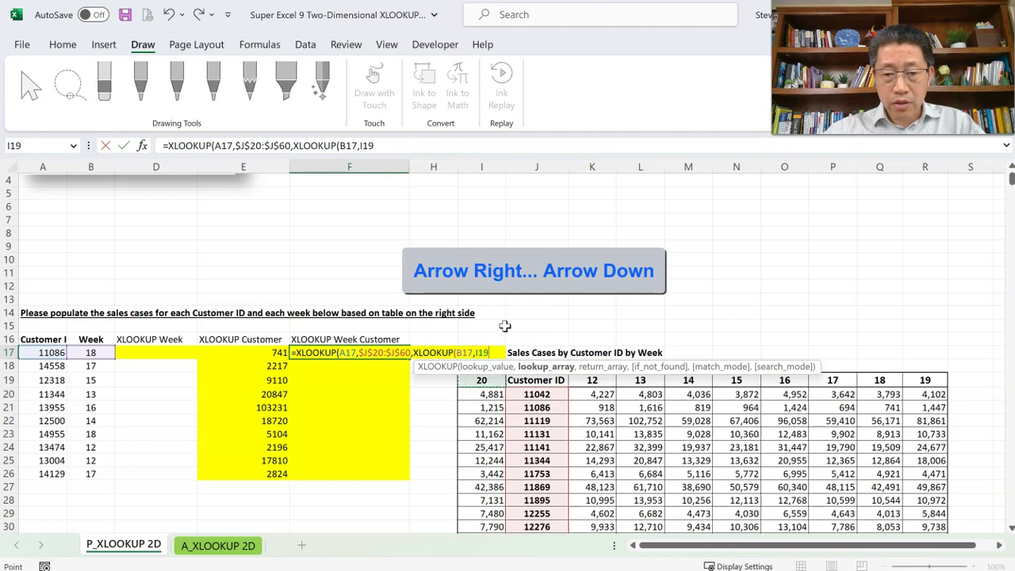
key(ctrl+shift+Right)
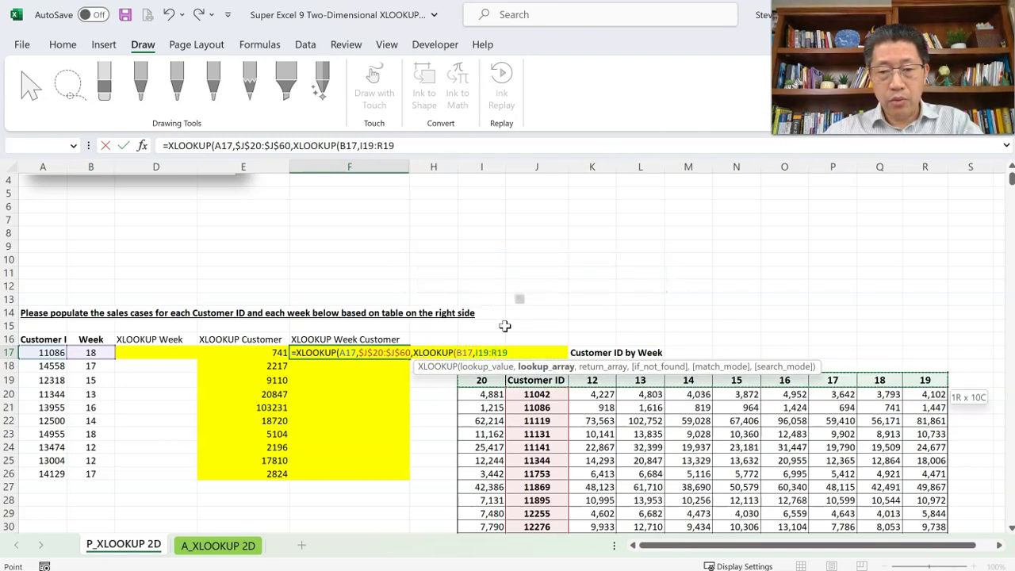
key(F4)
text(,)
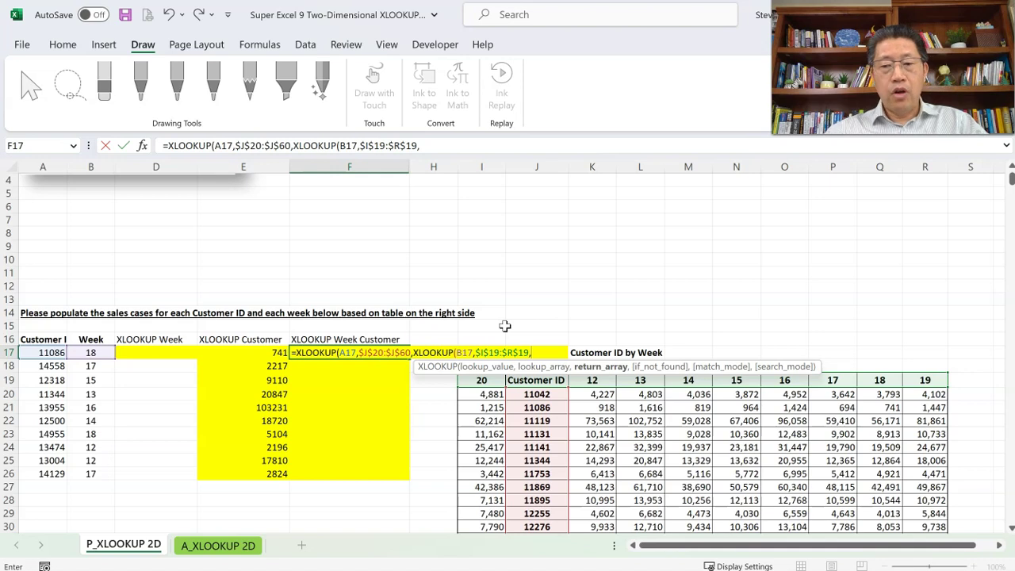
Set $I$20:$R$60 as the nested XLOOKUP's absolute return array, close both functions and enter F17's formula.
key(Right)
key(Right)
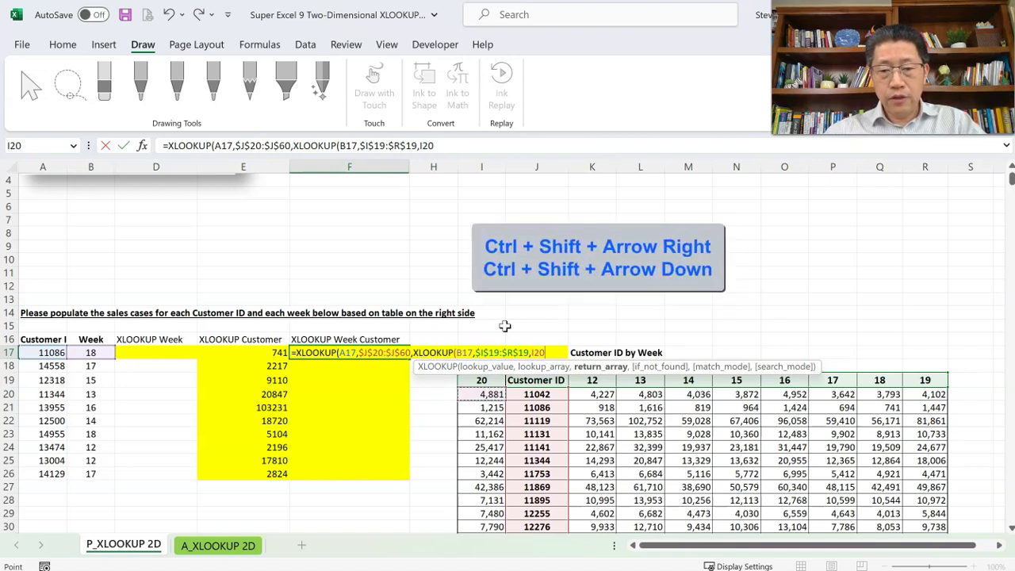
key(ctrl+shift+Right)
key(ctrl+shift+Down)
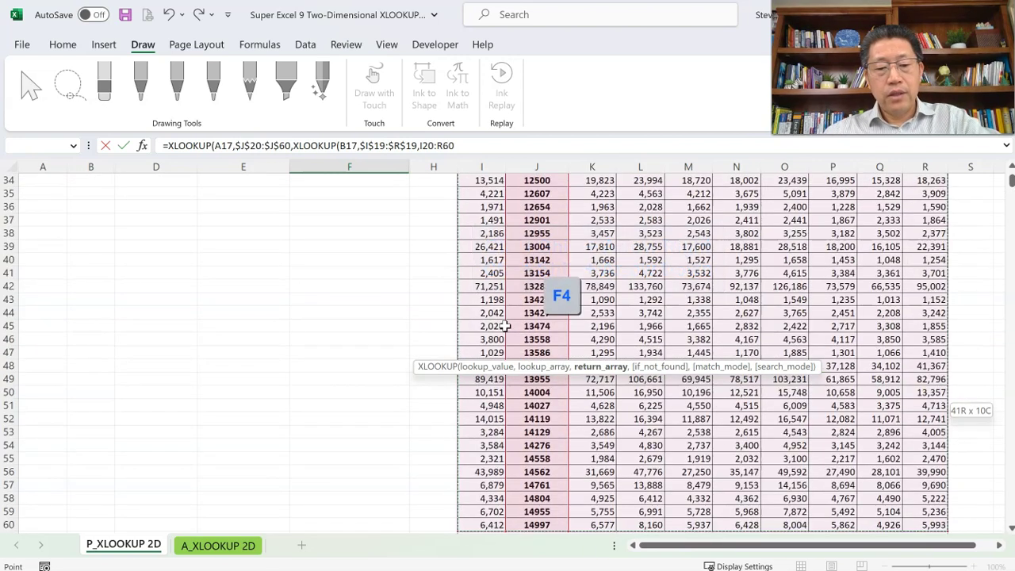
key(F4)
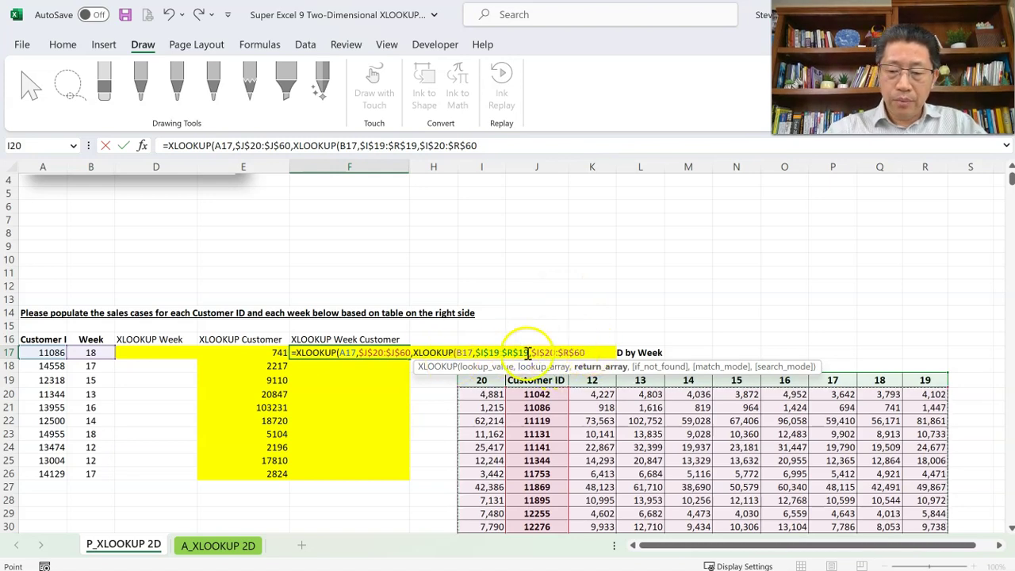
text())
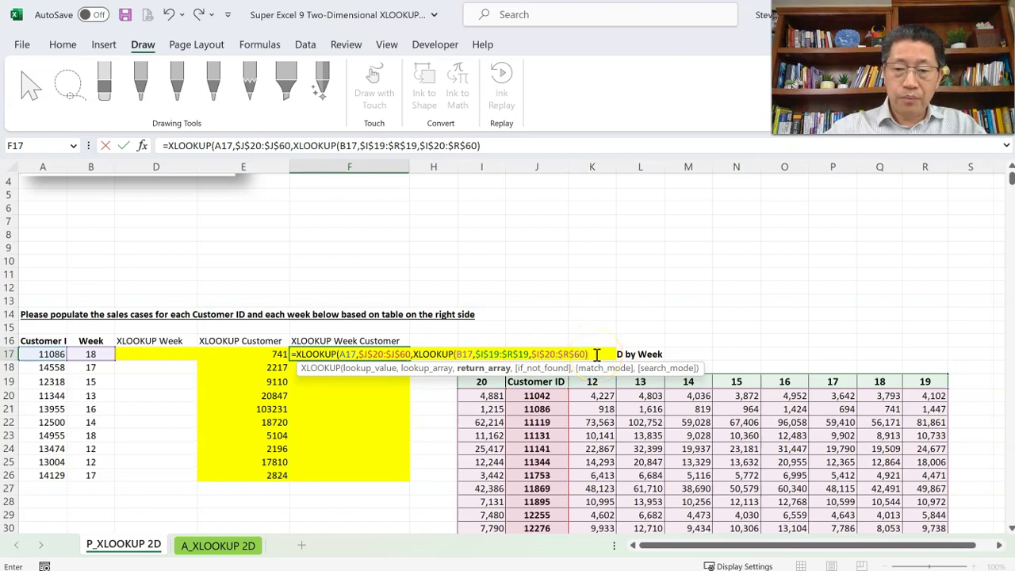
text())
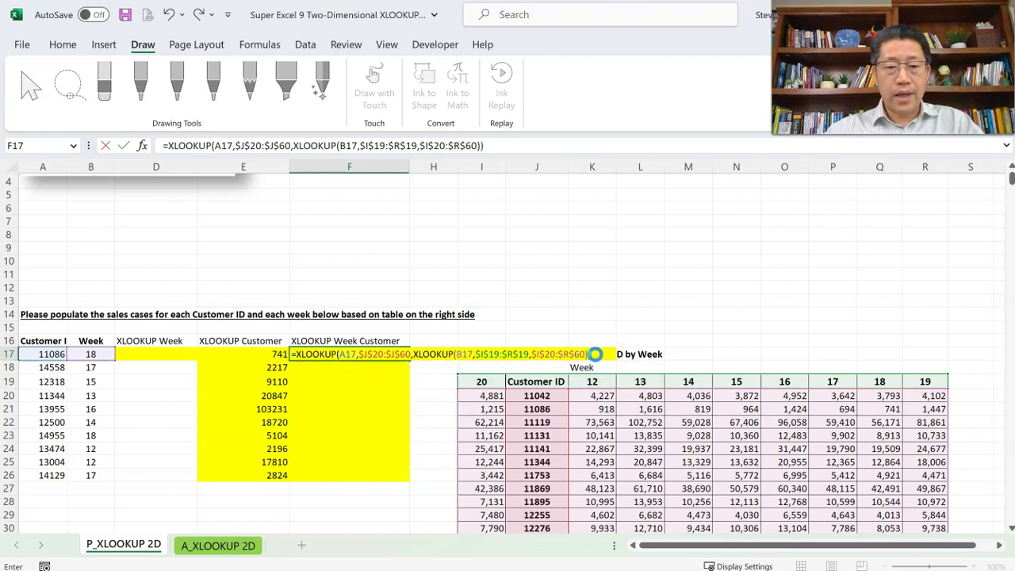
key(Return)
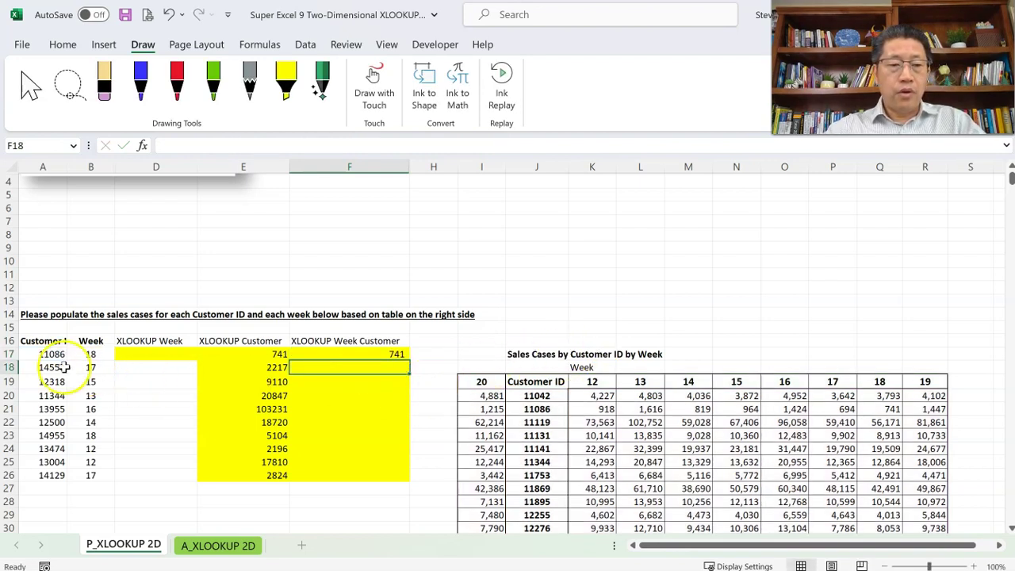
Check the customer ID and week inputs in row 17, and fill F17's formula down through F26.
click(27, 355)
click(87, 354)
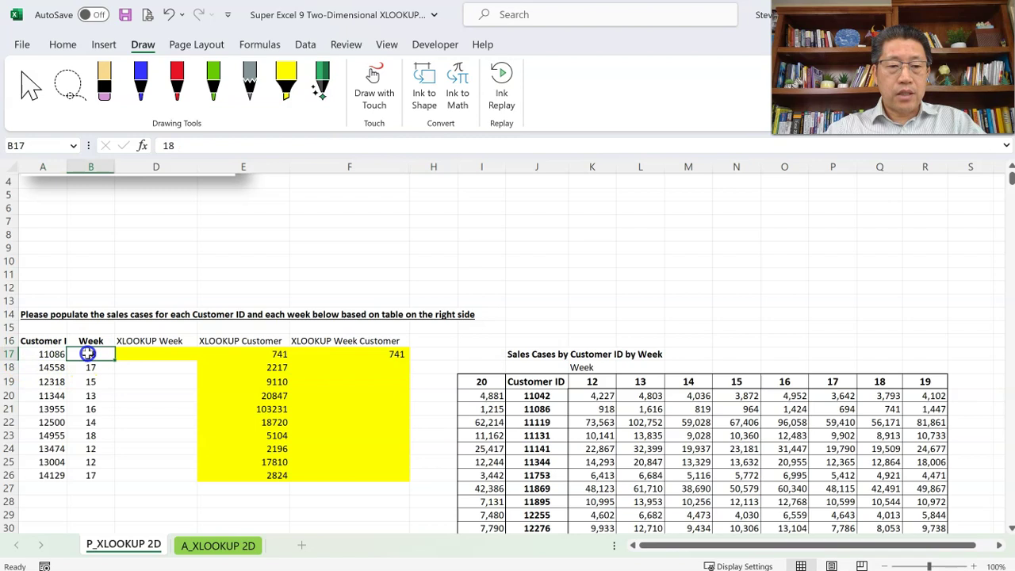
click(371, 357)
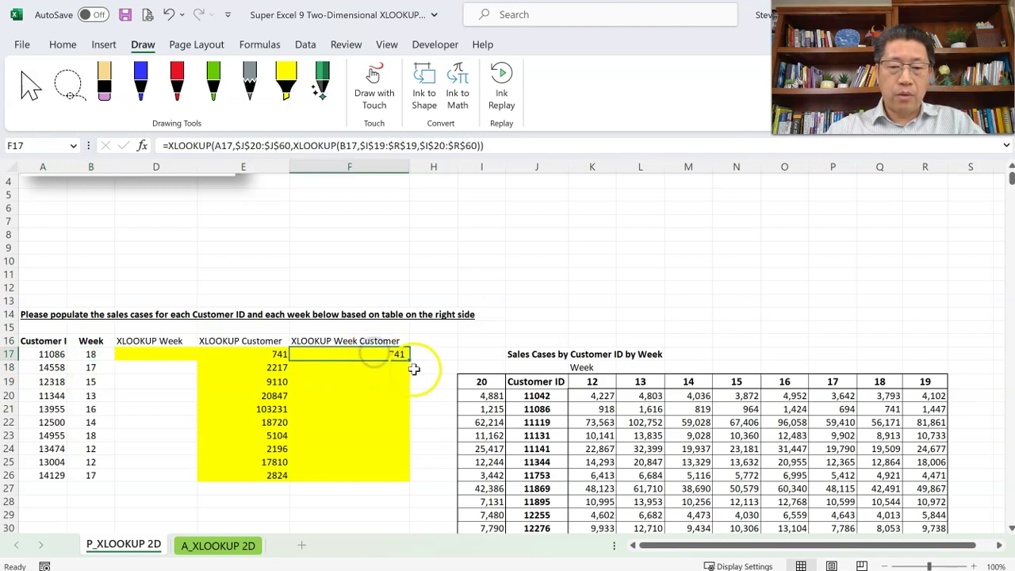
drag(409, 361, 408, 478)
Examine F17's formula and the array returned by its nested week XLOOKUP without changing it.
key(F2)
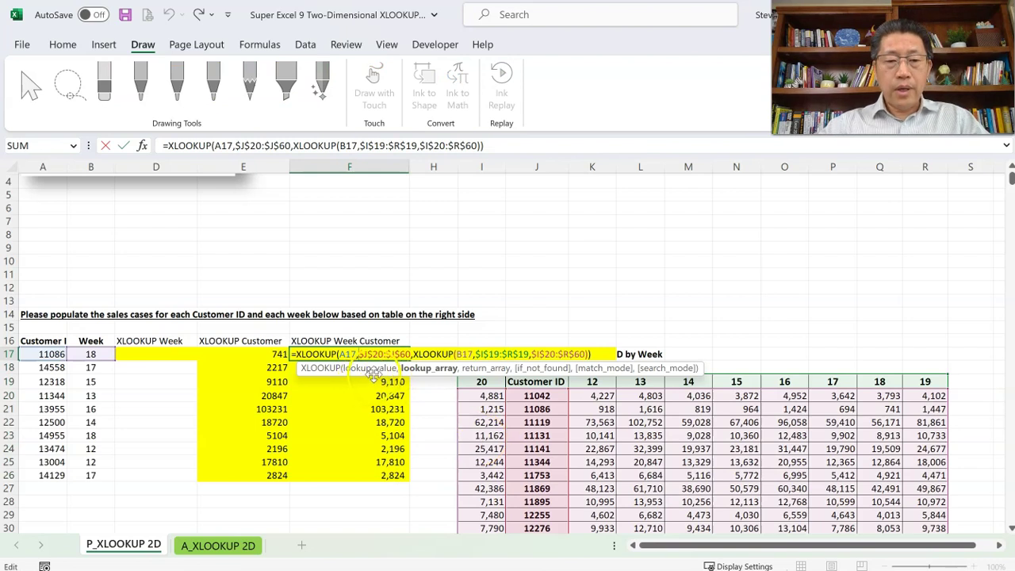
click(312, 355)
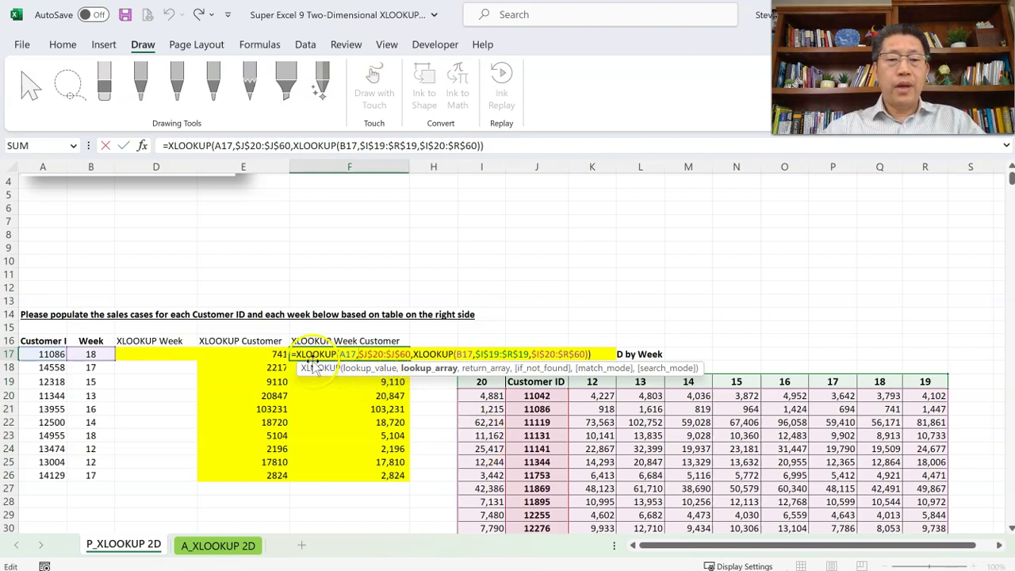
key(Right)
key(Right)
key(Right)
key(Right)
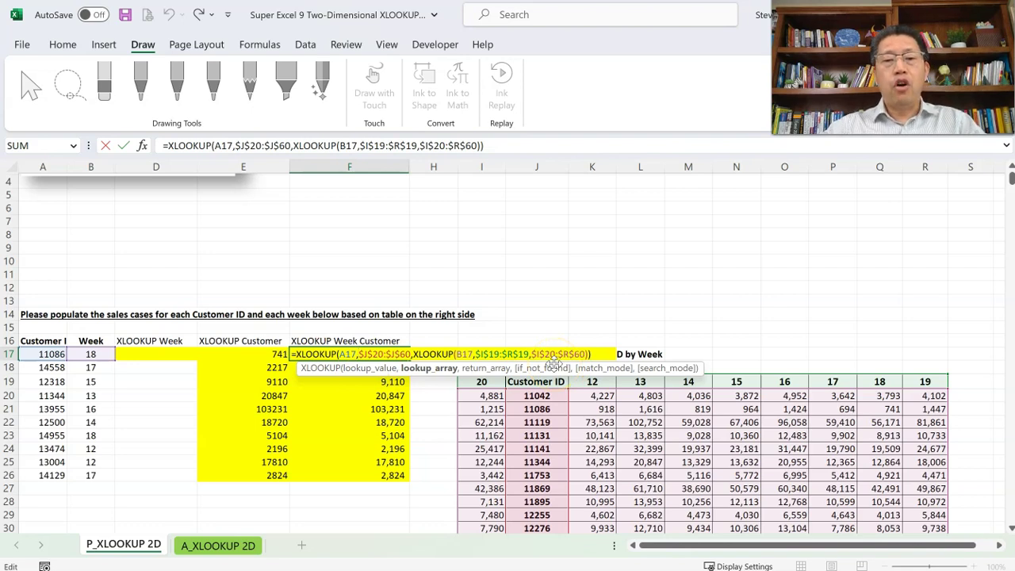
click(429, 355)
drag(428, 355, 591, 354)
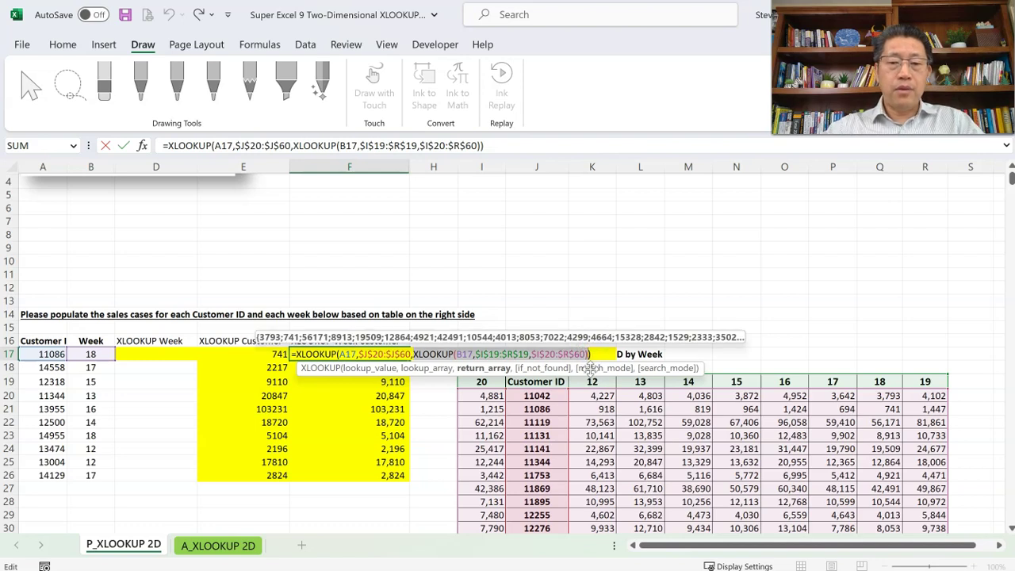
click(499, 367)
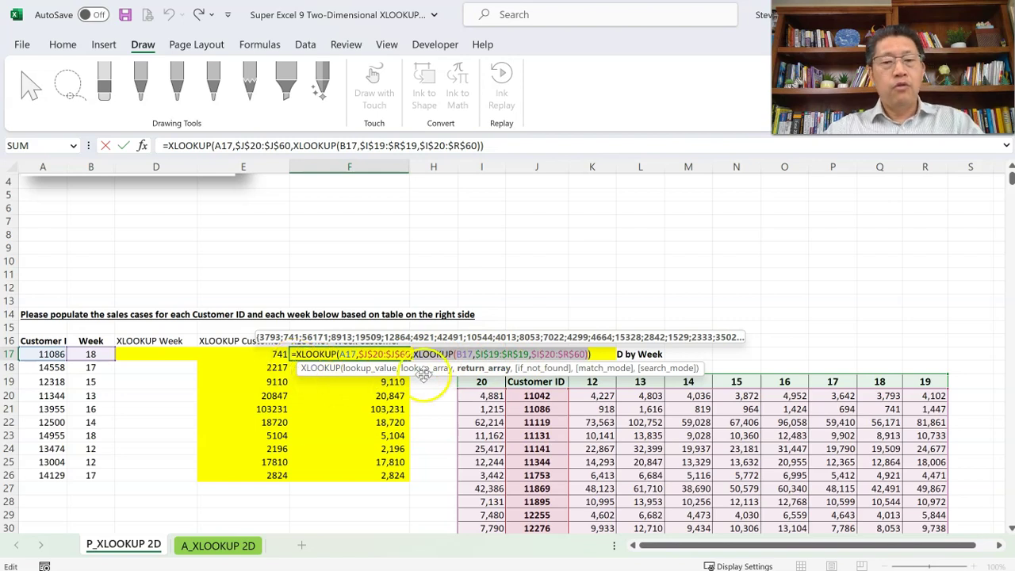
click(538, 354)
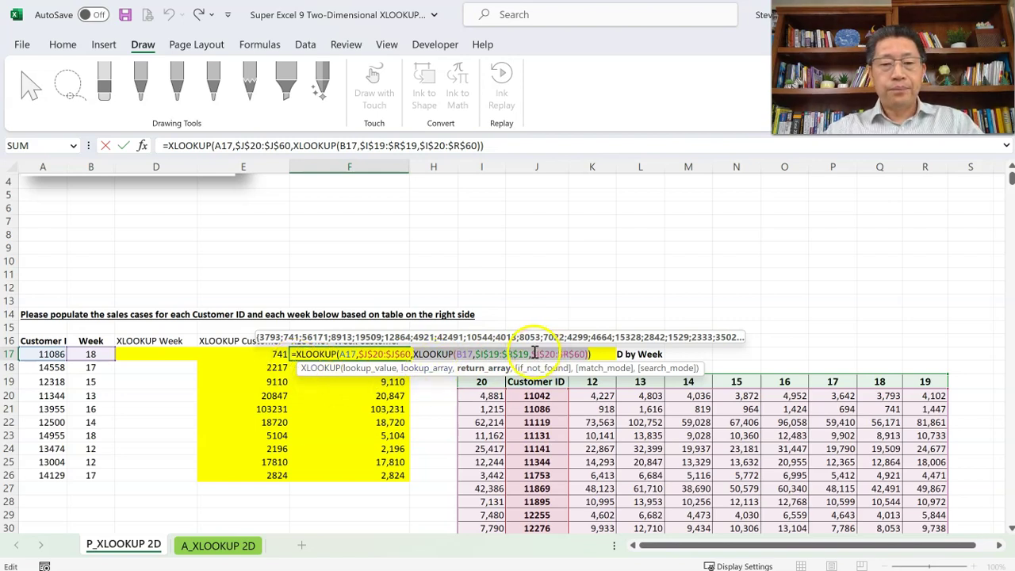